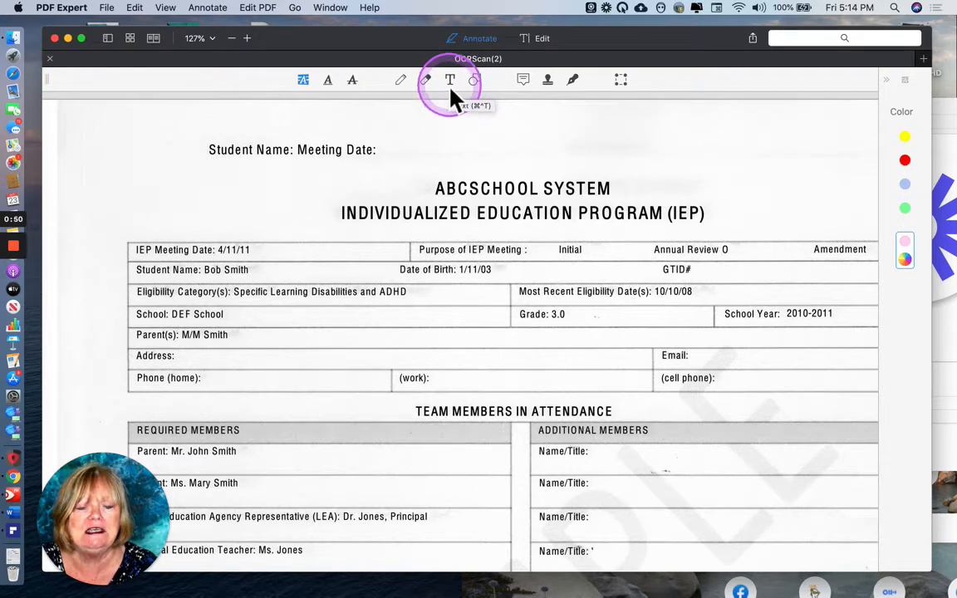
- Add a red text annotation reading "Green. = Strengths" in the page margin beside the document title
{"action": "left_click", "coordinate": [452, 92]}
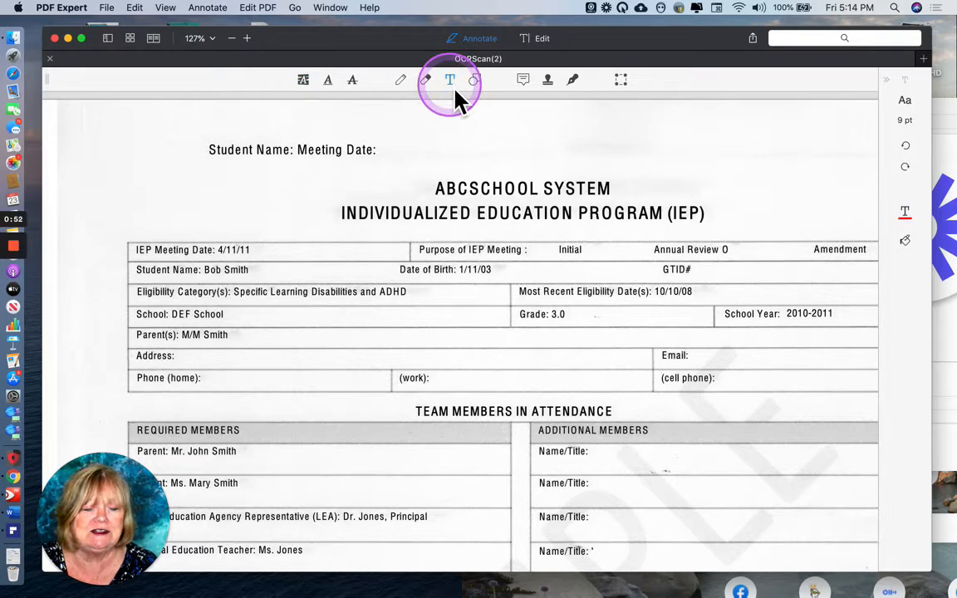
{"action": "left_click", "coordinate": [907, 221]}
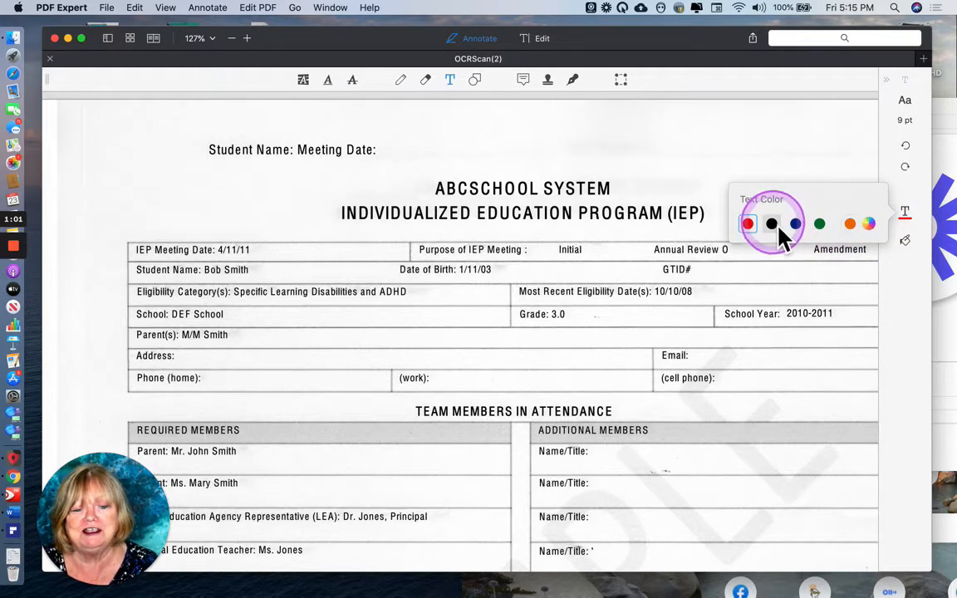
{"action": "left_click", "coordinate": [749, 223]}
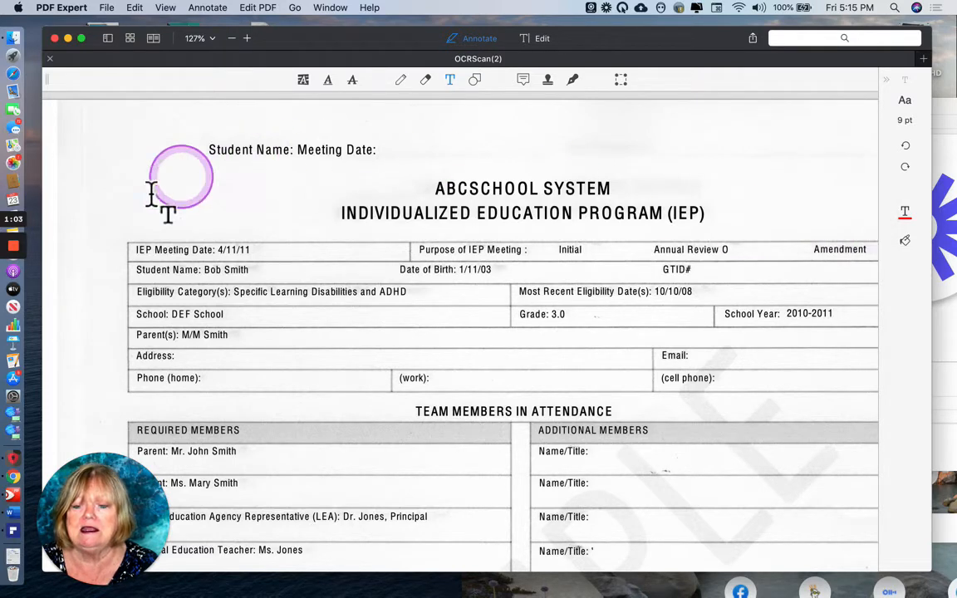
{"action": "left_click", "coordinate": [99, 177]}
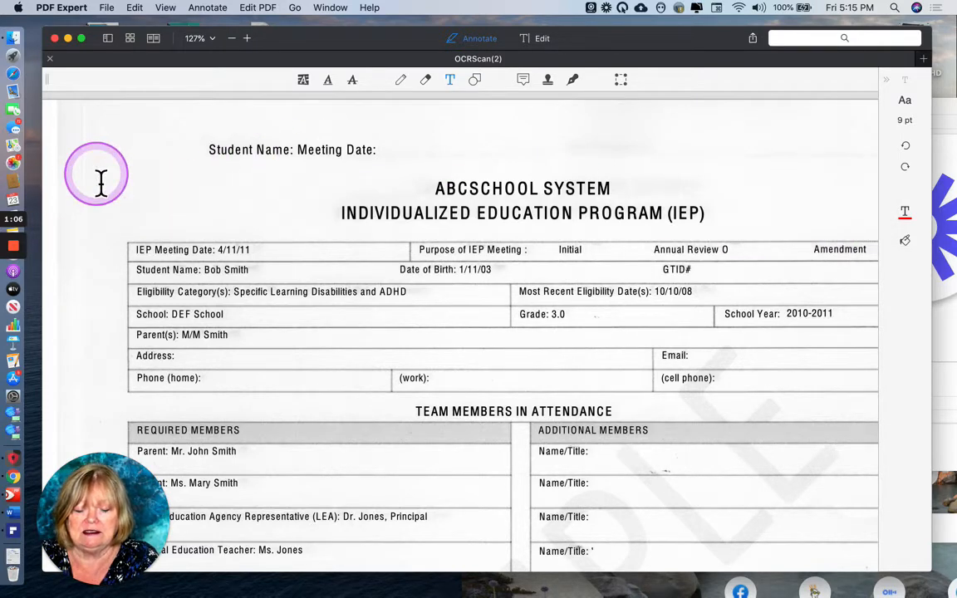
{"action": "type", "text": "Green"}
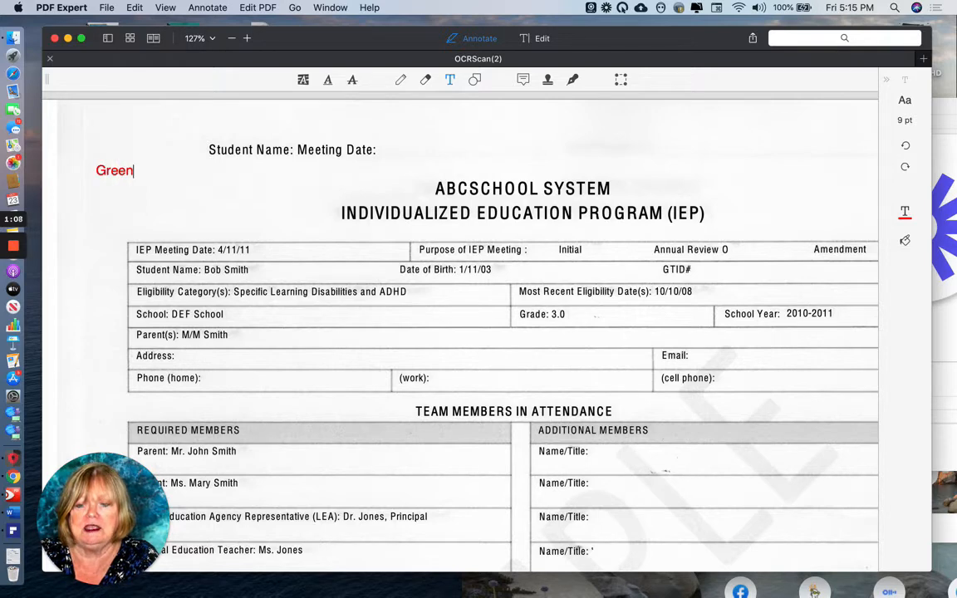
{"action": "type", "text": "."}
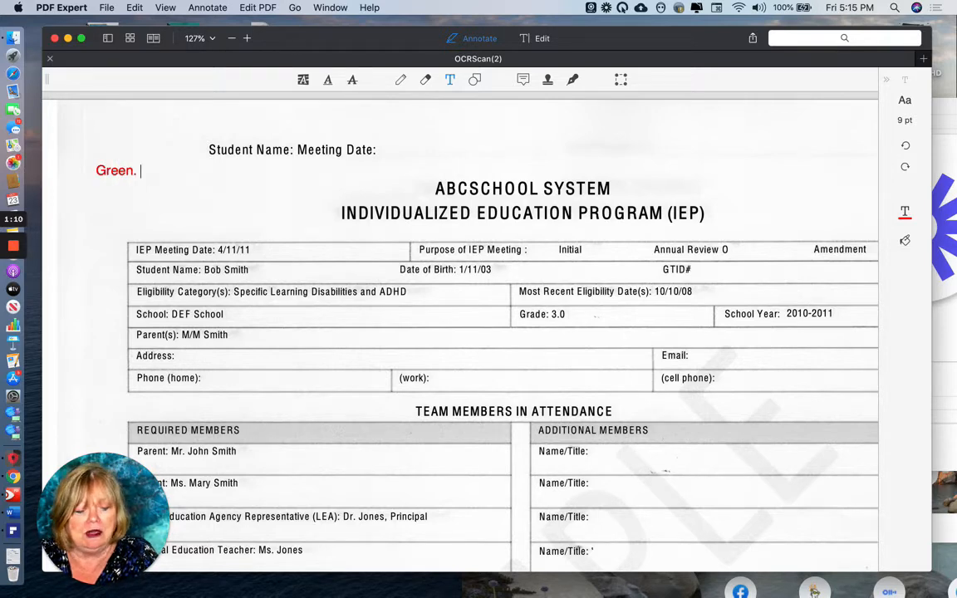
{"action": "type", "text": " = Strengths"}
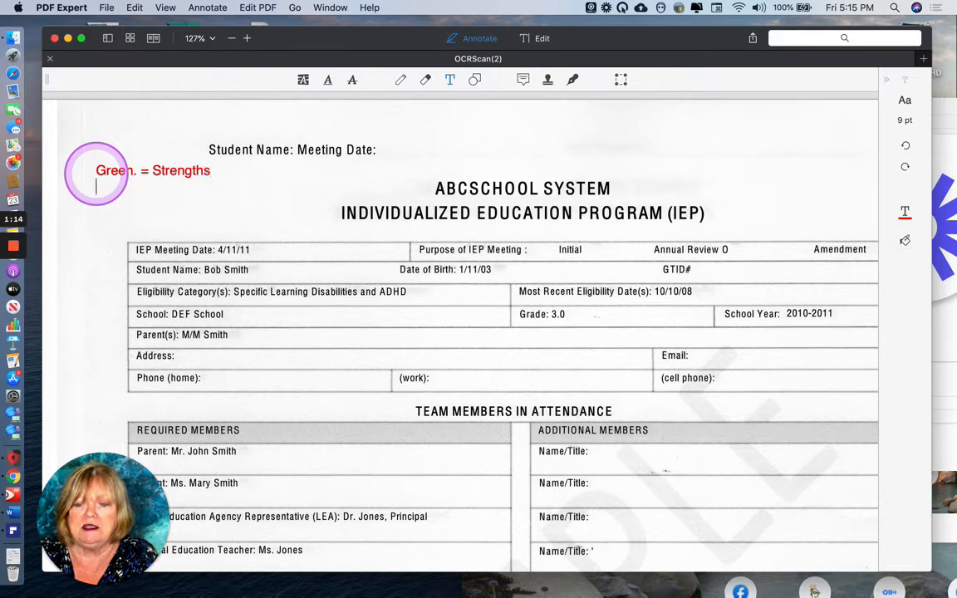
- Add a second line to the color key reading "Pink. = Needs"
{"action": "key", "text": "Return"}
{"action": "type", "text": "P"}
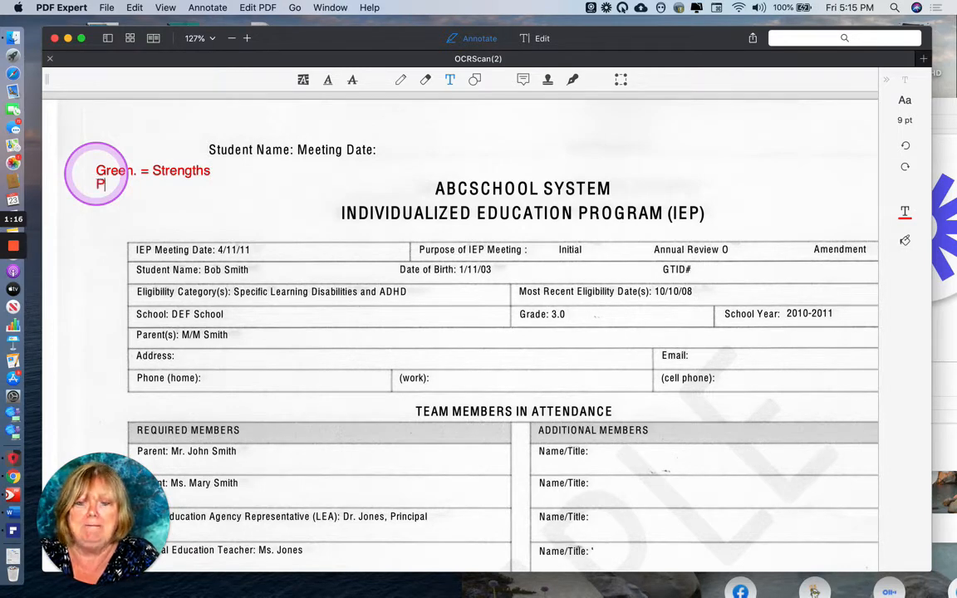
{"action": "type", "text": "ink    "}
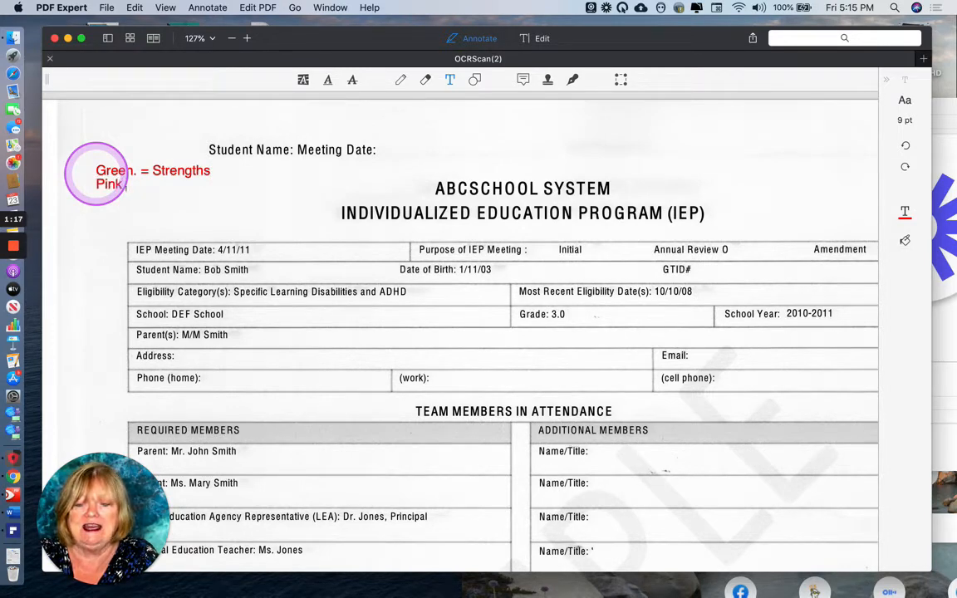
{"action": "type", "text": "="}
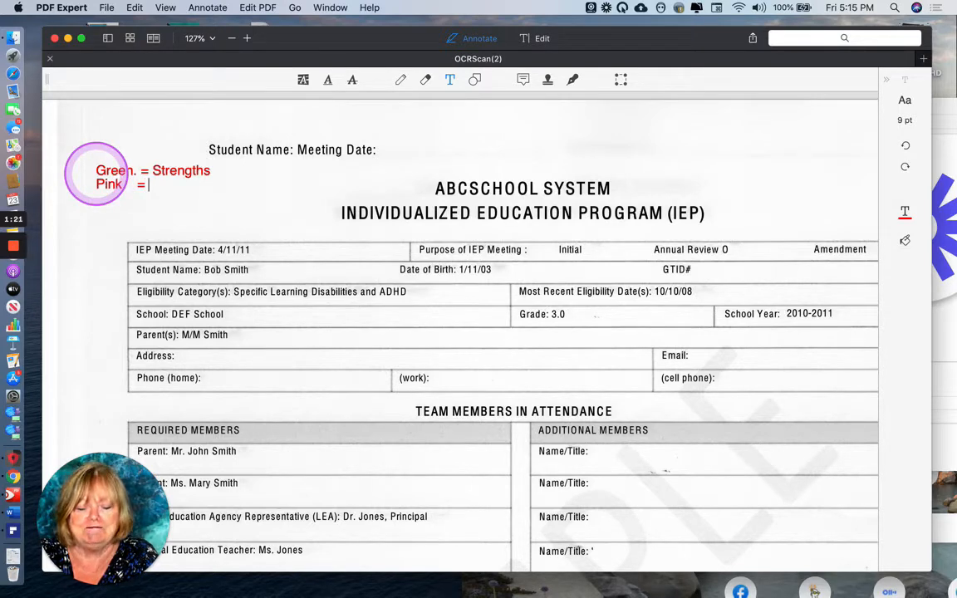
{"action": "type", "text": " Needs"}
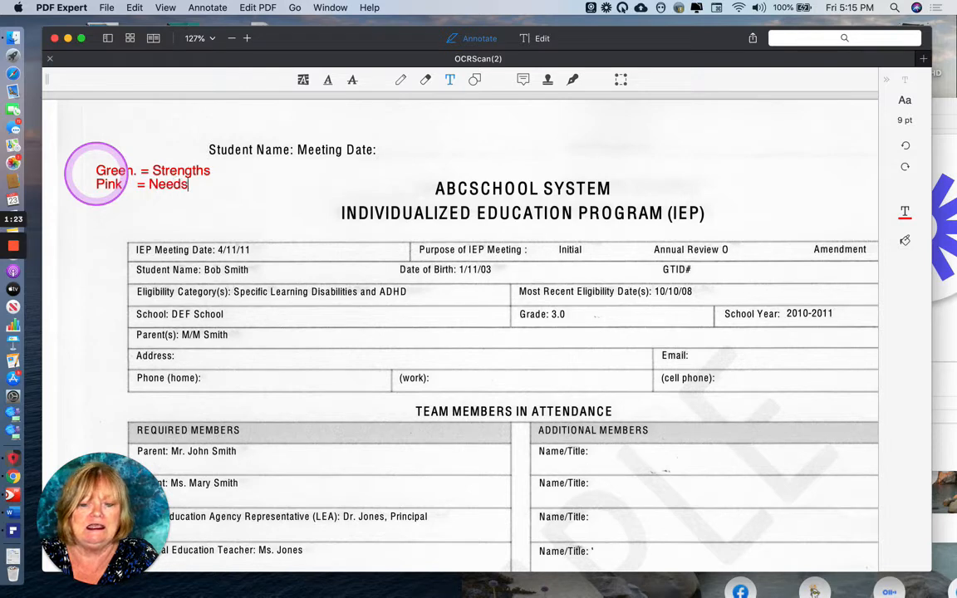
- Add a third line to the color key for "Blue = Parent Input"
{"action": "key", "text": "Return"}
{"action": "type", "text": "Blue"}
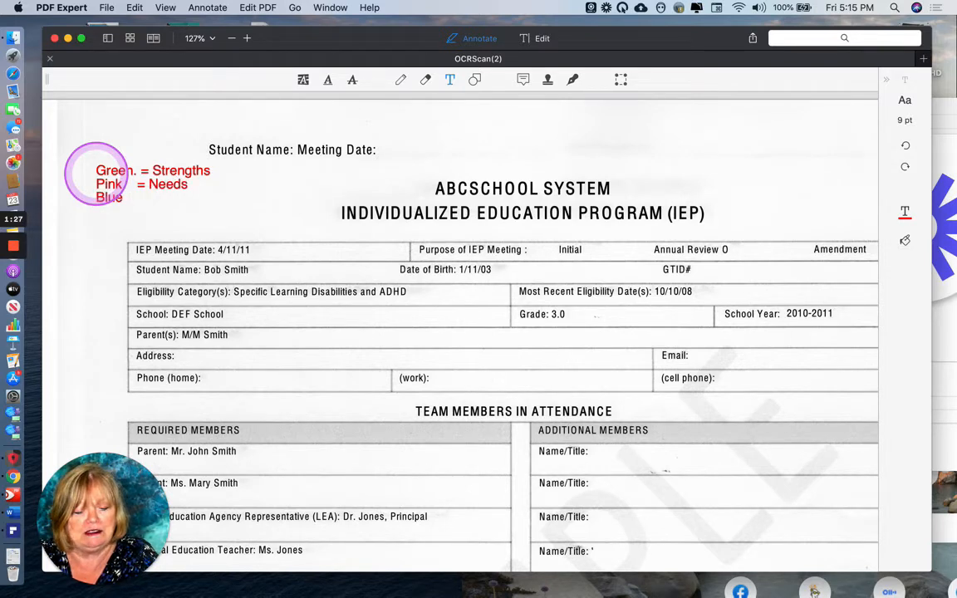
{"action": "type", "text": "  ="}
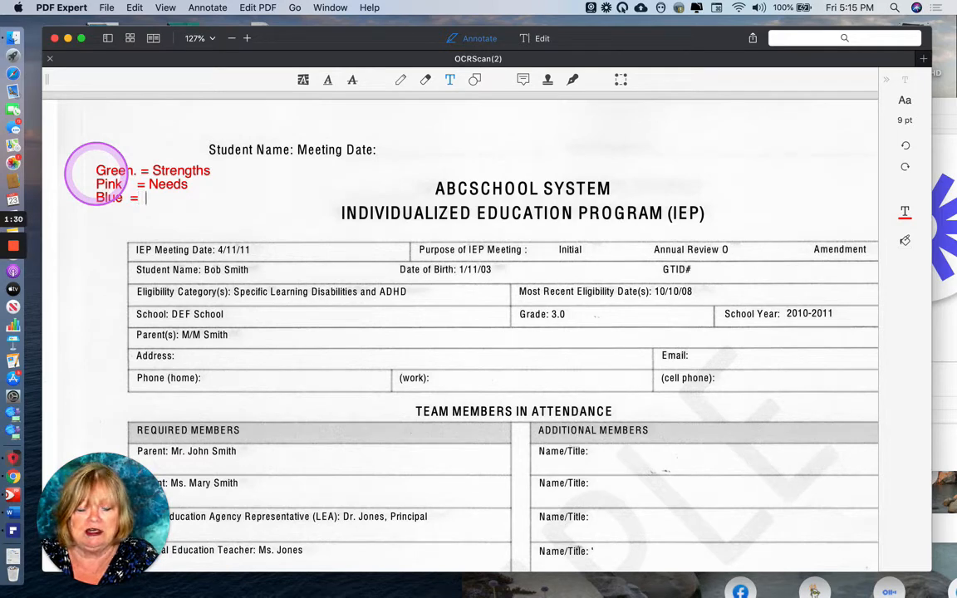
{"action": "type", "text": "  Parent"}
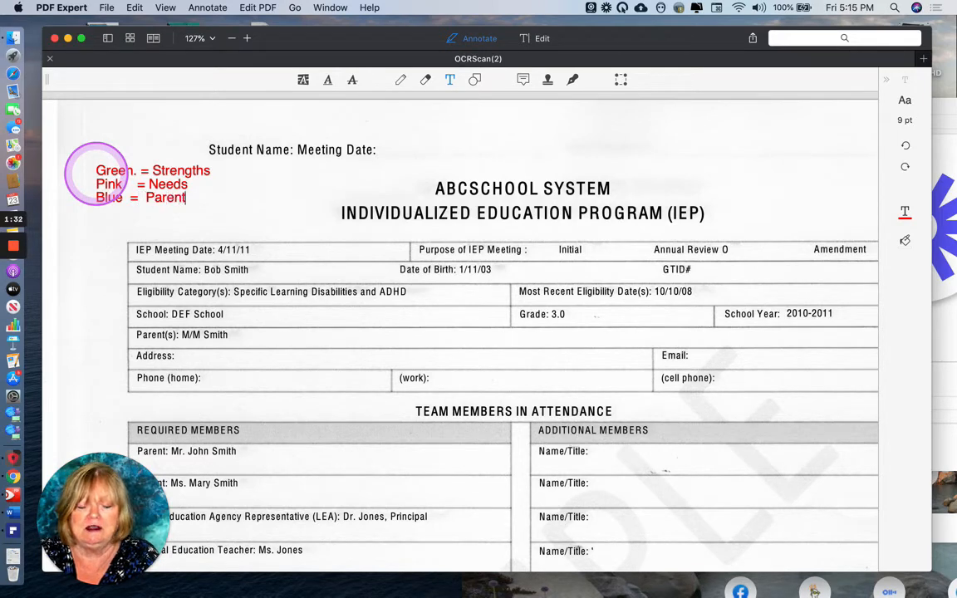
{"action": "type", "text": " Input"}
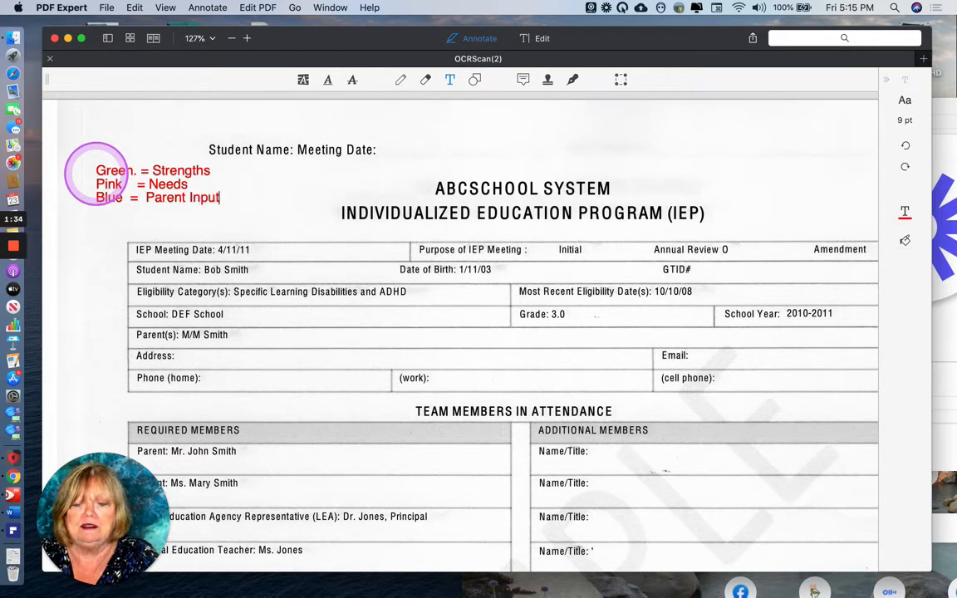
{"action": "type", "text": "da"}
- Add a fourth line to the color key reading "Yellow = Headings, Important Info"
{"action": "key", "text": "Return"}
{"action": "type", "text": "af"}
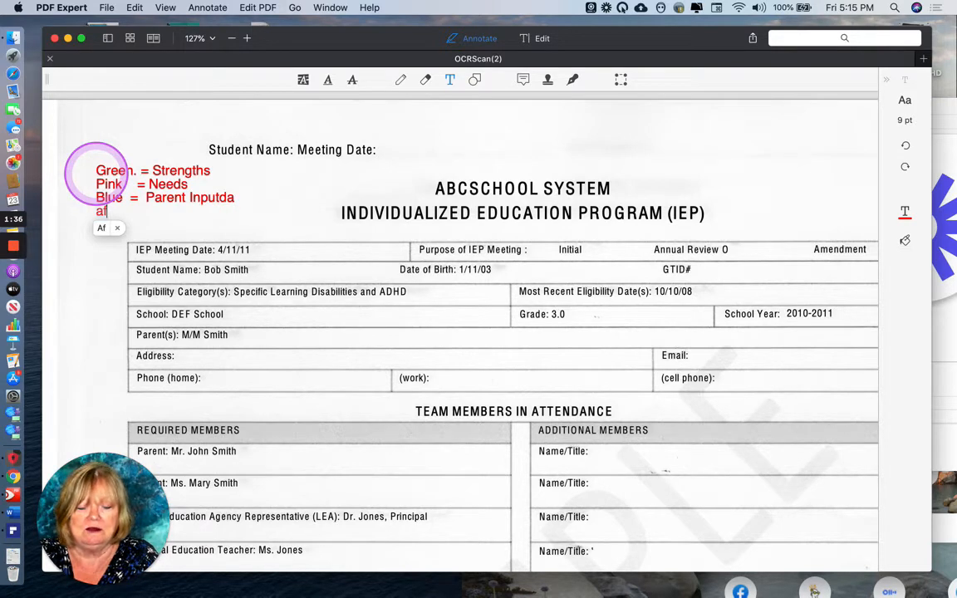
{"action": "key", "text": "BackSpace"}
{"action": "key", "text": "BackSpace"}
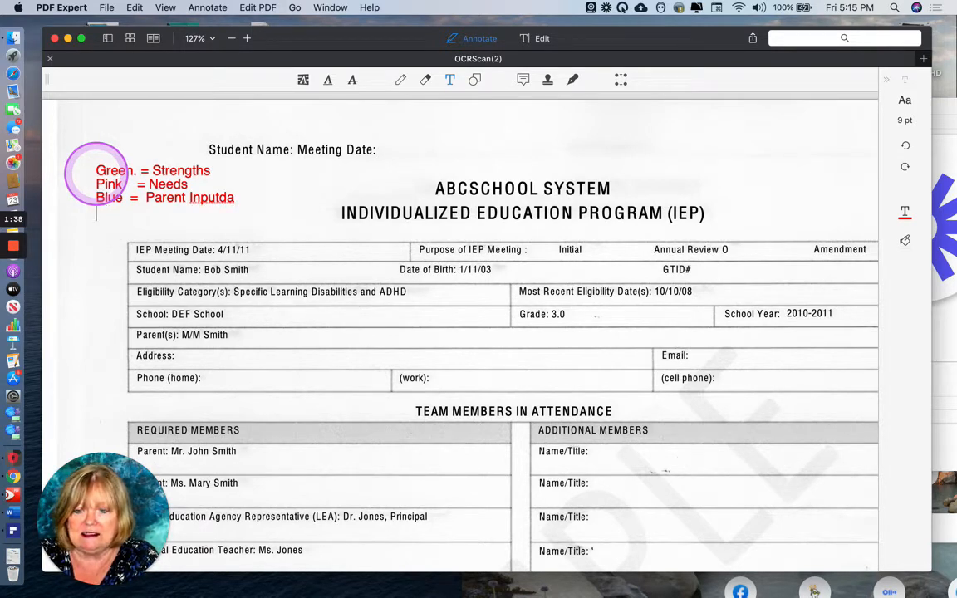
{"action": "type", "text": "Yellow"}
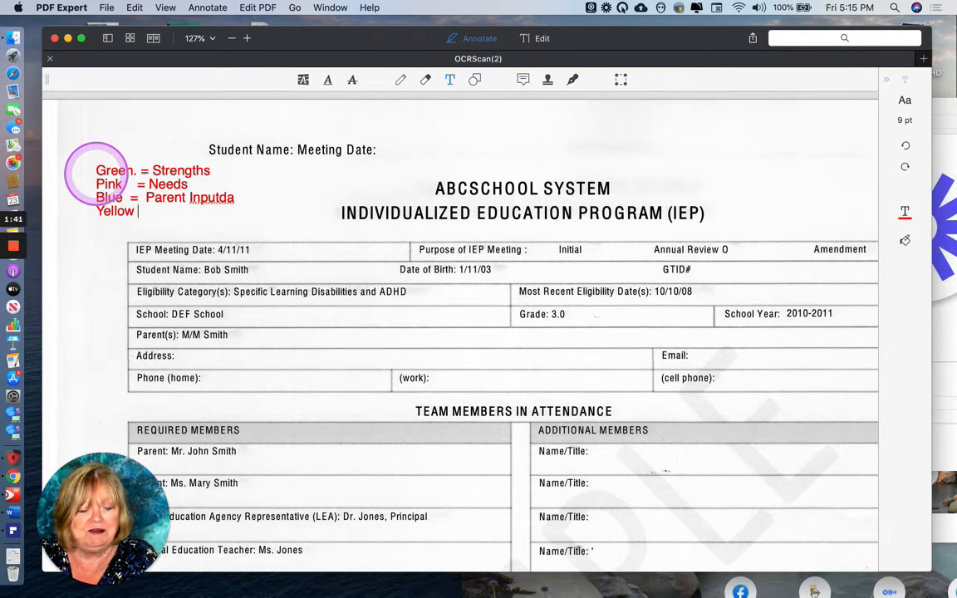
{"action": "type", "text": " = H"}
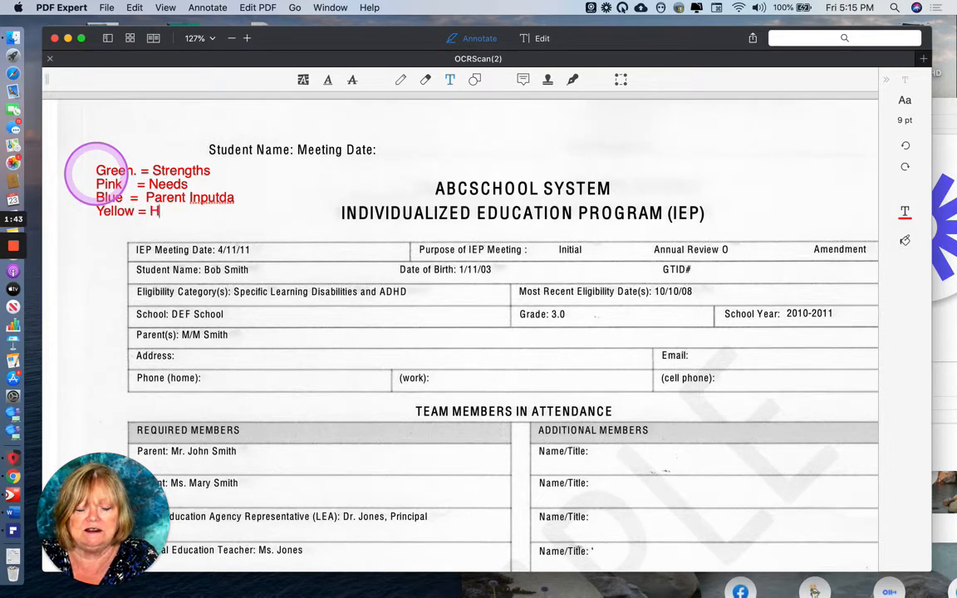
{"action": "type", "text": "eadings, In"}
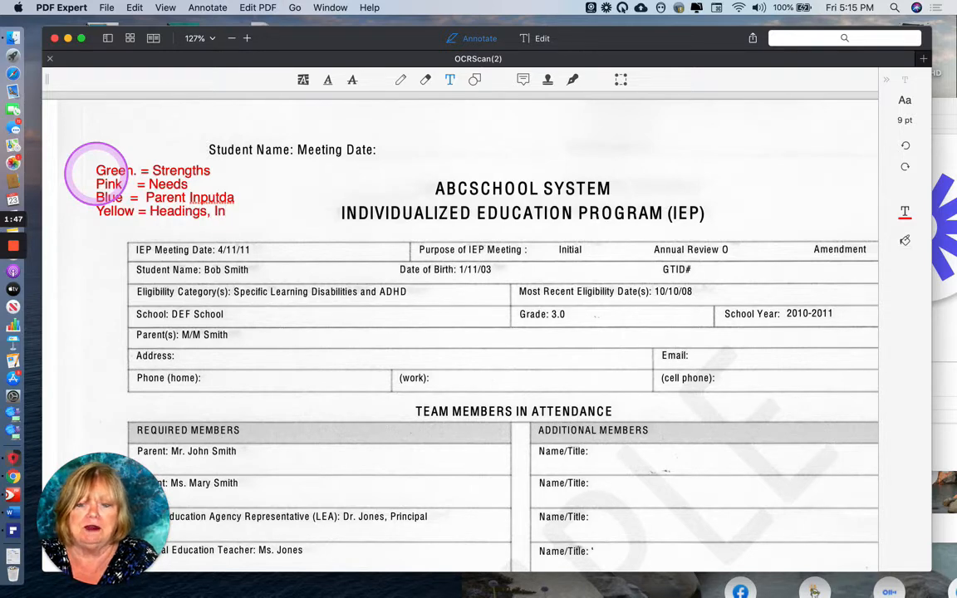
{"action": "key", "text": "BackSpace"}
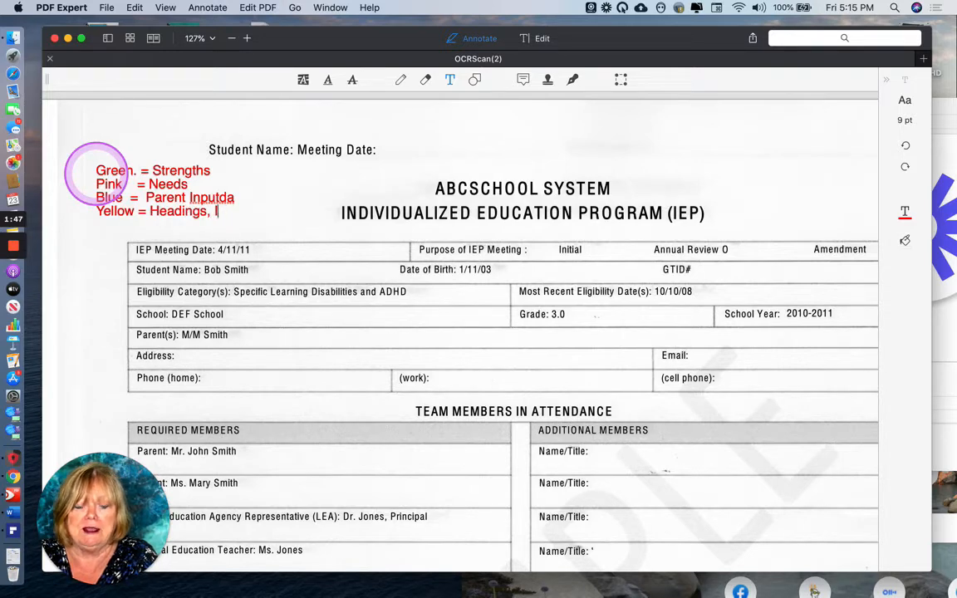
{"action": "type", "text": "mpl"}
{"action": "key", "text": "BackSpace"}
{"action": "key", "text": "BackSpace"}
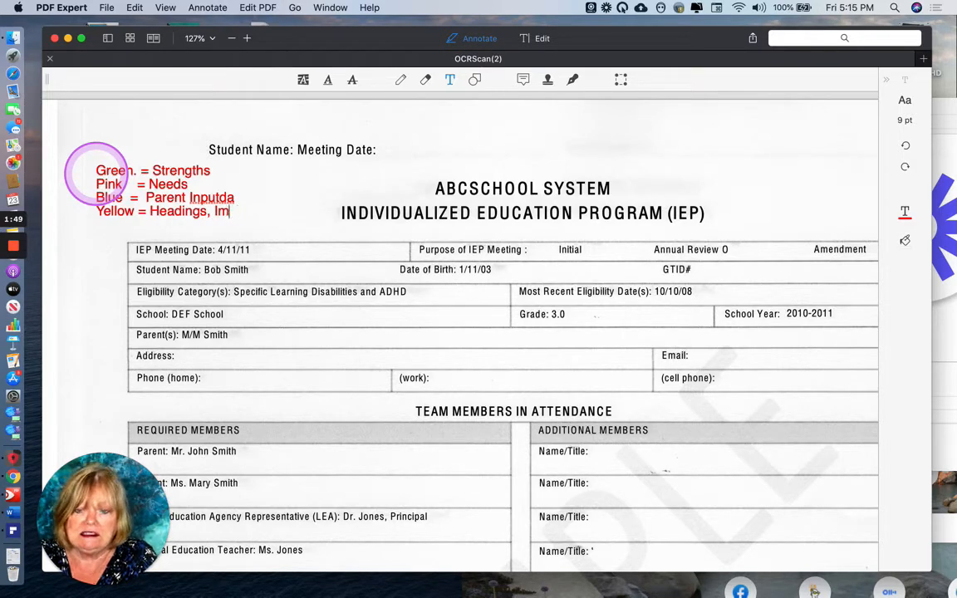
{"action": "type", "text": "portant"}
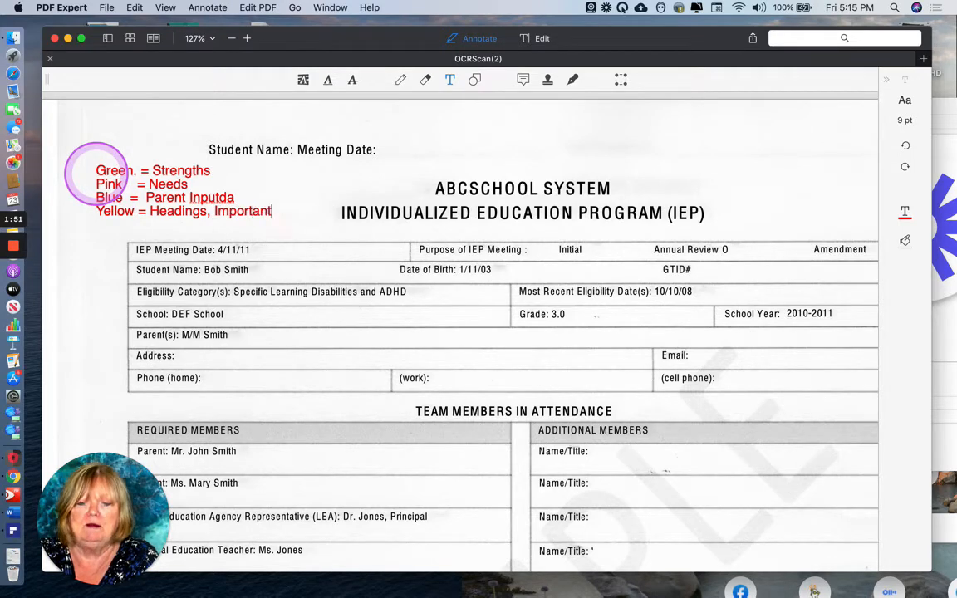
{"action": "type", "text": " Info"}
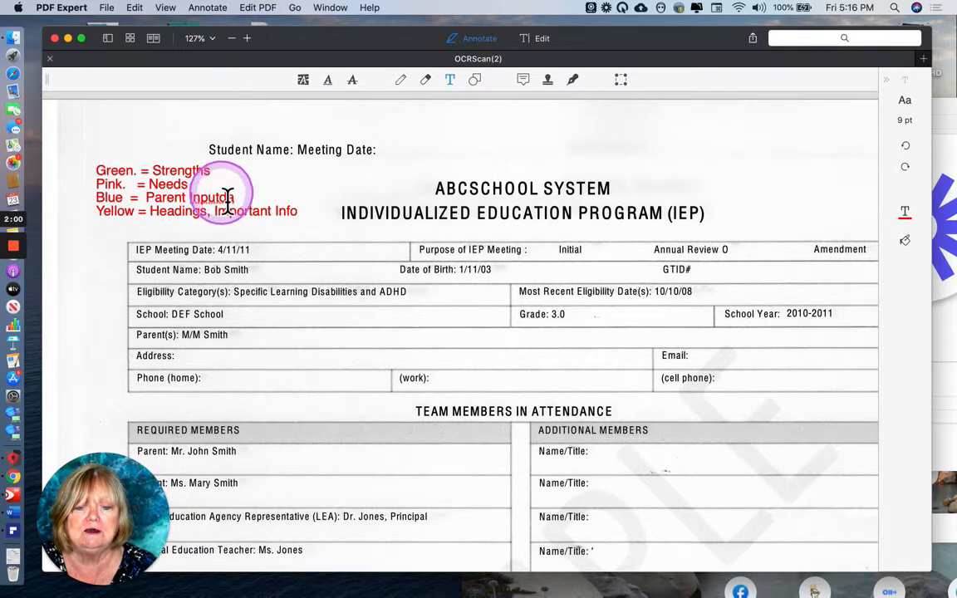
- Highlight in yellow the IEP meeting date, Annual Review, the student's name and date of birth, the eligibility category and the grade
{"action": "left_click", "coordinate": [304, 86]}
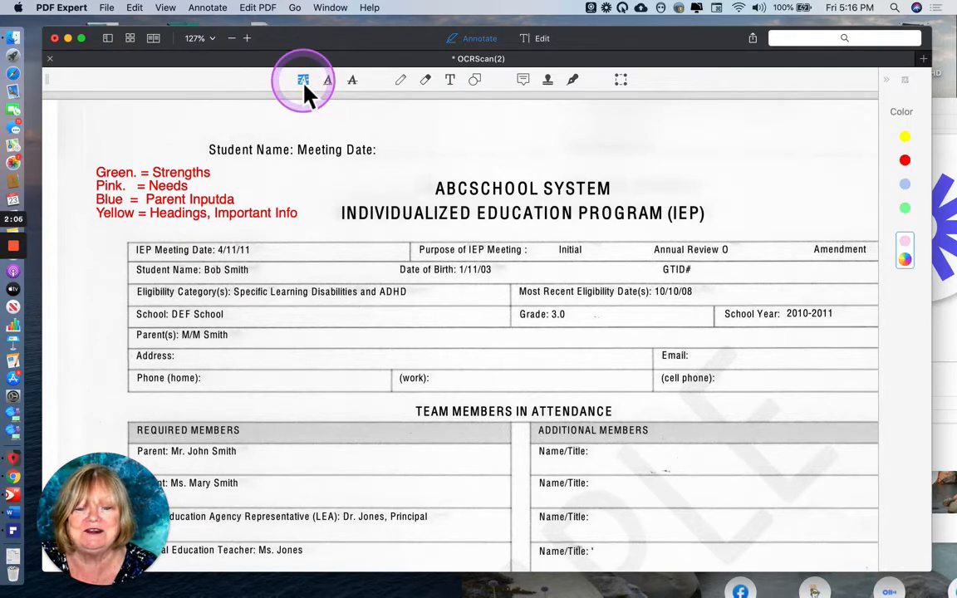
{"action": "left_click", "coordinate": [905, 139]}
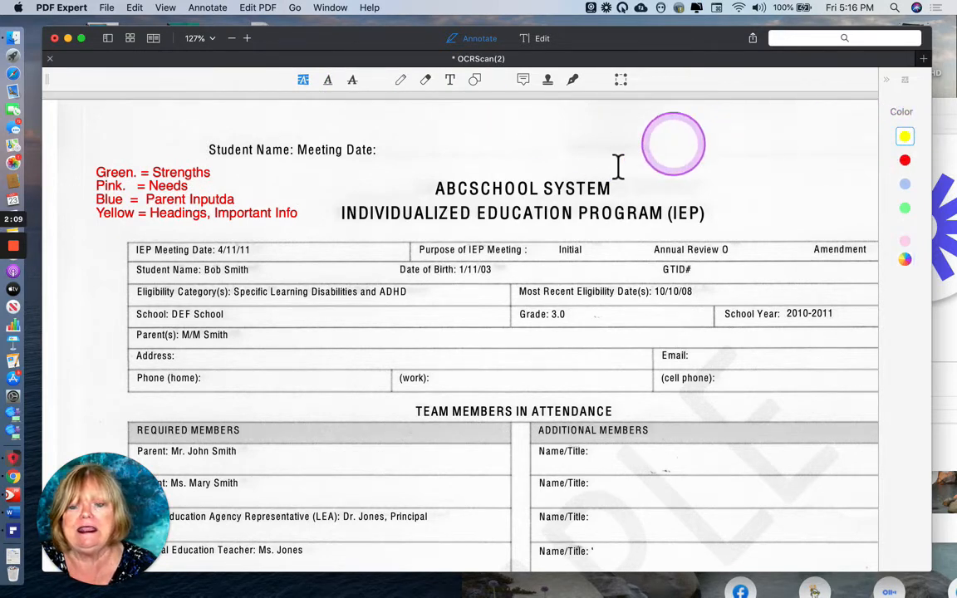
{"action": "left_click_drag", "start_coordinate": [253, 251], "coordinate": [124, 257]}
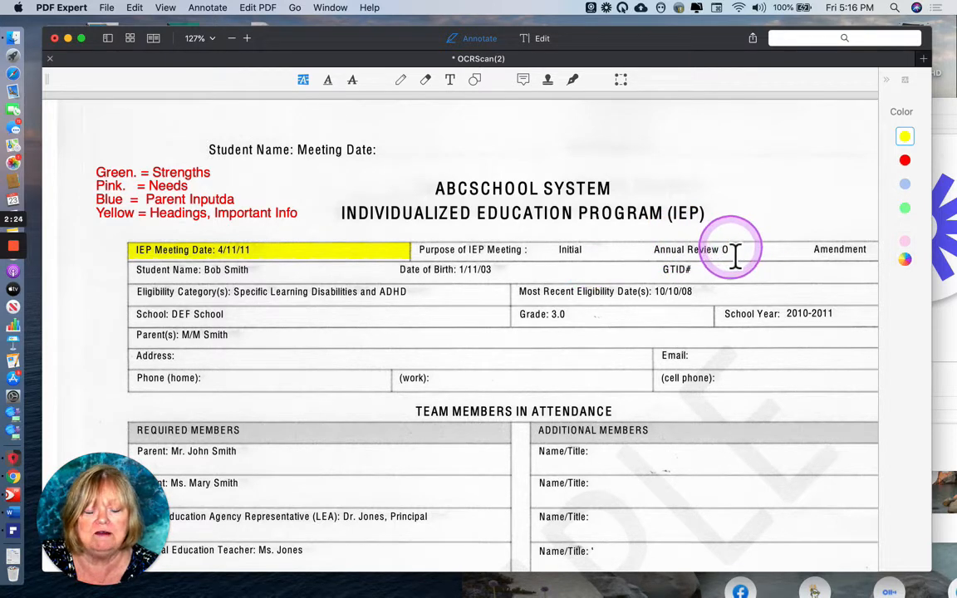
{"action": "left_click_drag", "start_coordinate": [726, 252], "coordinate": [647, 254]}
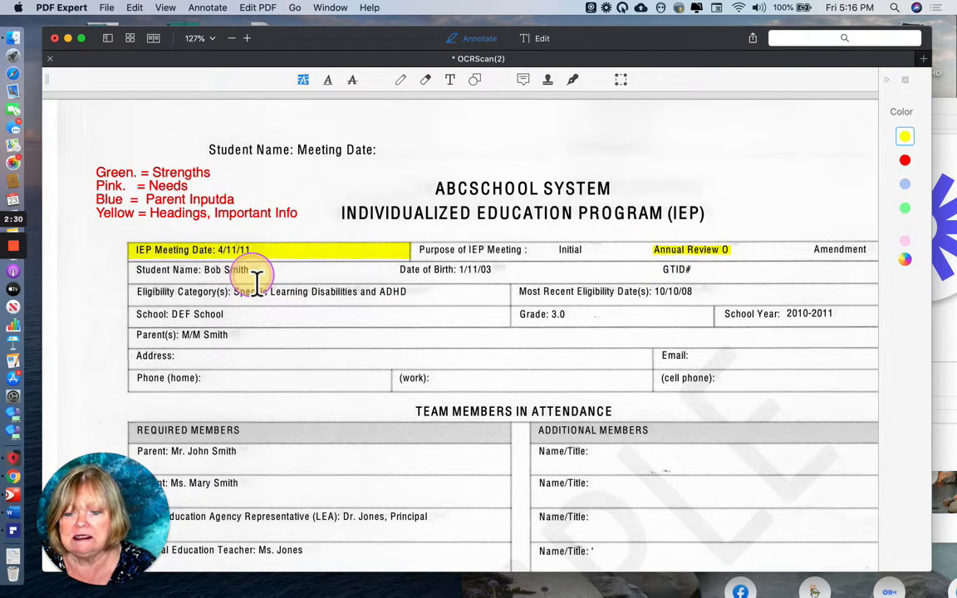
{"action": "left_click_drag", "start_coordinate": [257, 279], "coordinate": [199, 273]}
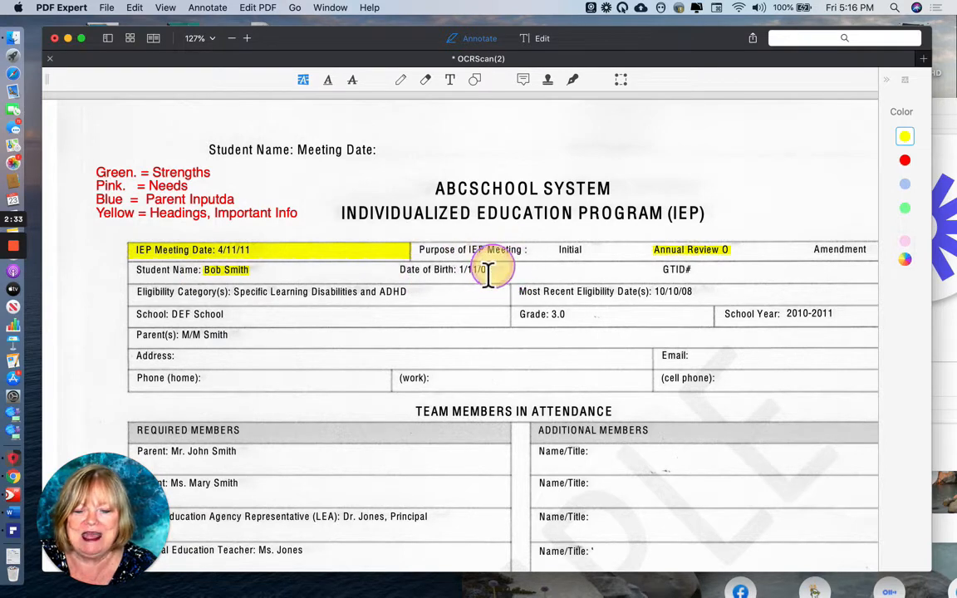
{"action": "left_click_drag", "start_coordinate": [489, 274], "coordinate": [240, 299]}
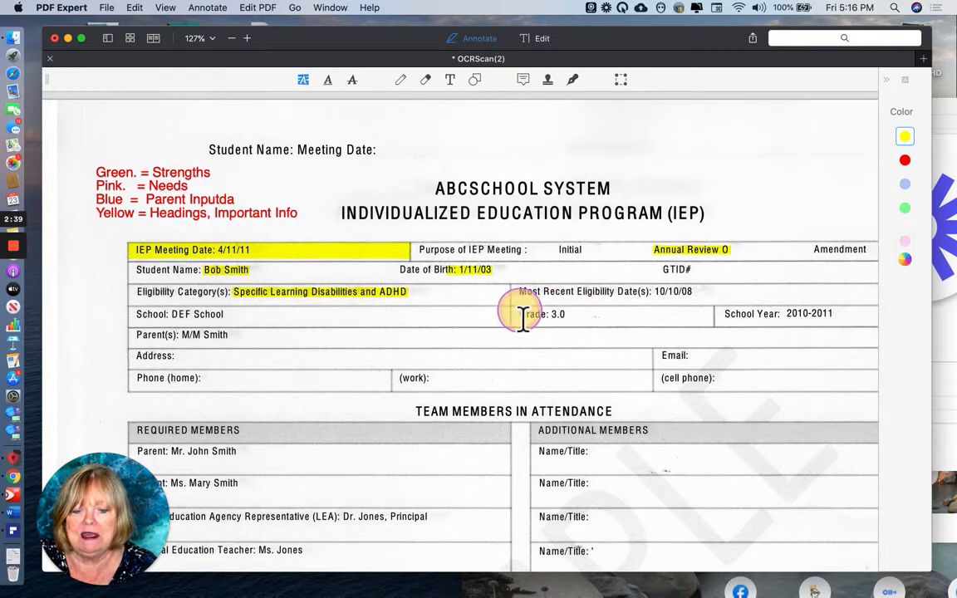
{"action": "left_click_drag", "start_coordinate": [519, 316], "coordinate": [579, 328]}
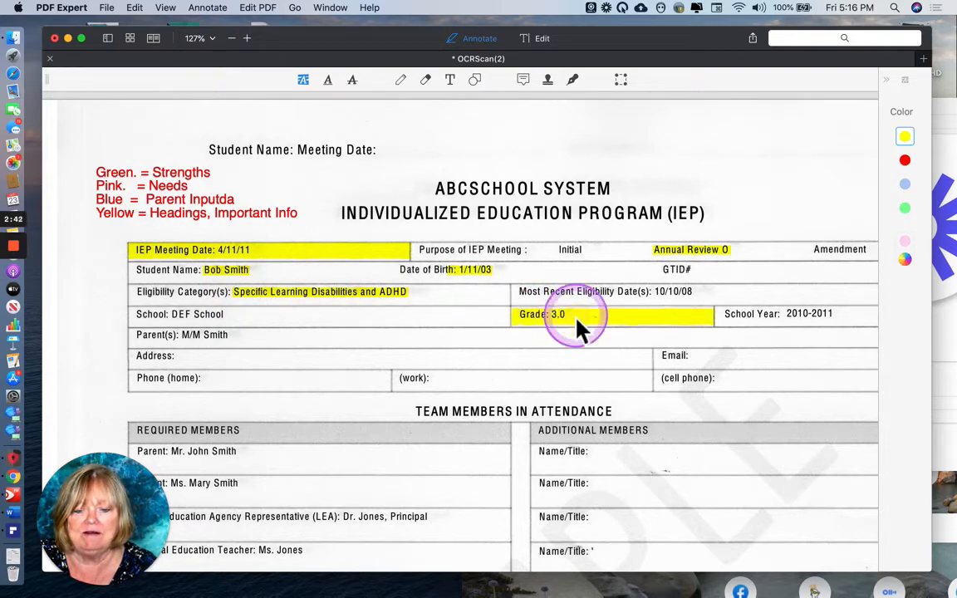
- Highlight in yellow the section heading "I. Present Levels of Academic Achievement and Functional Performance"
{"action": "scroll", "coordinate": [579, 329], "scroll_direction": "down", "scroll_amount": 5}
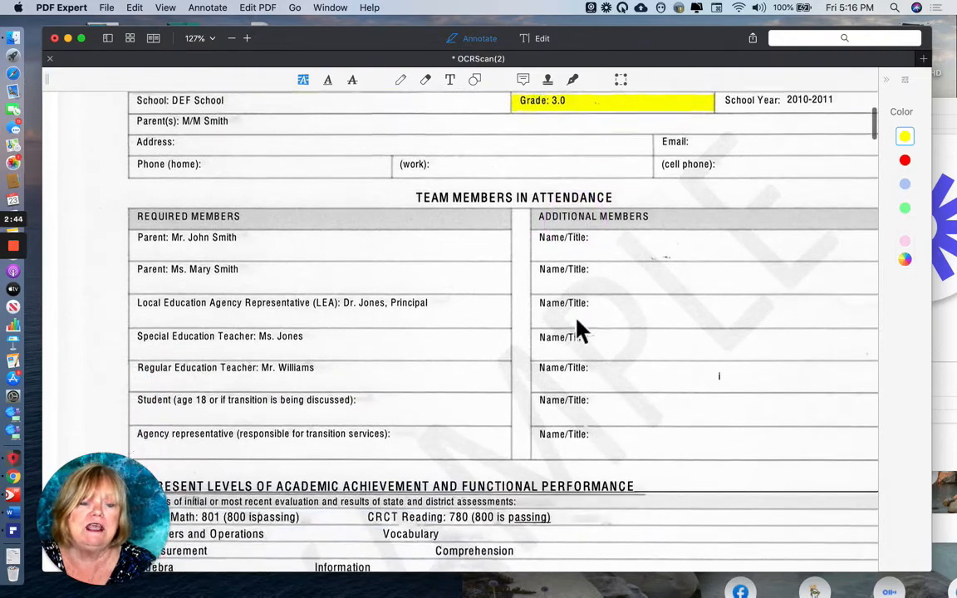
{"action": "scroll", "coordinate": [579, 329], "scroll_direction": "down", "scroll_amount": 3}
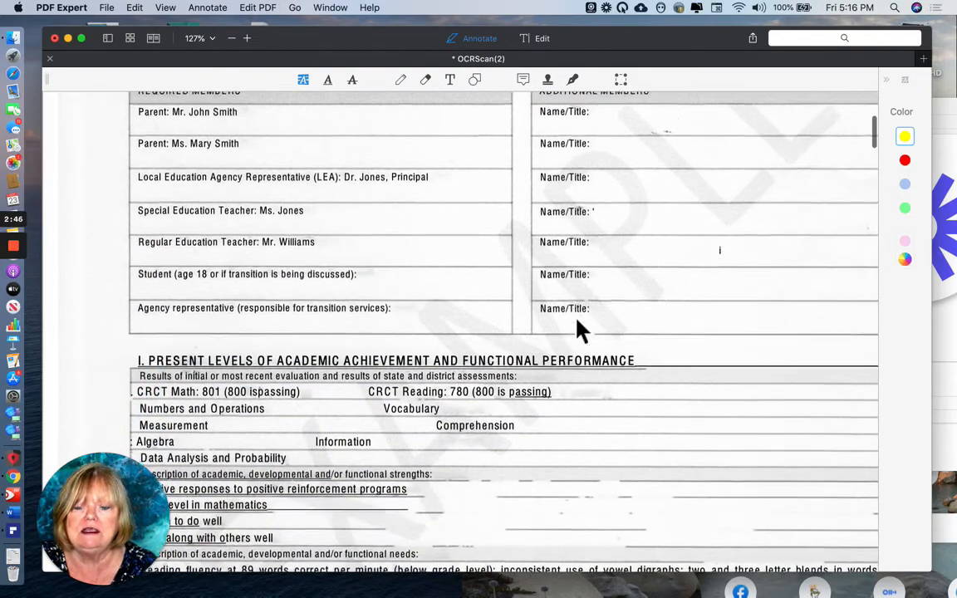
{"action": "scroll", "coordinate": [579, 330], "scroll_direction": "down", "scroll_amount": 3}
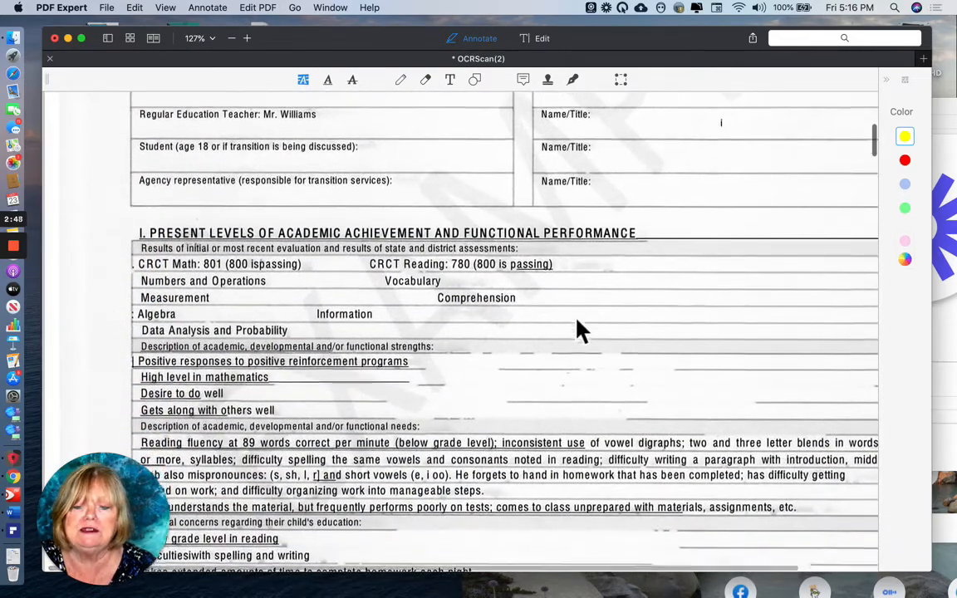
{"action": "scroll", "coordinate": [579, 330], "scroll_direction": "down", "scroll_amount": 2}
{"action": "scroll", "coordinate": [579, 330], "scroll_direction": "down", "scroll_amount": 1}
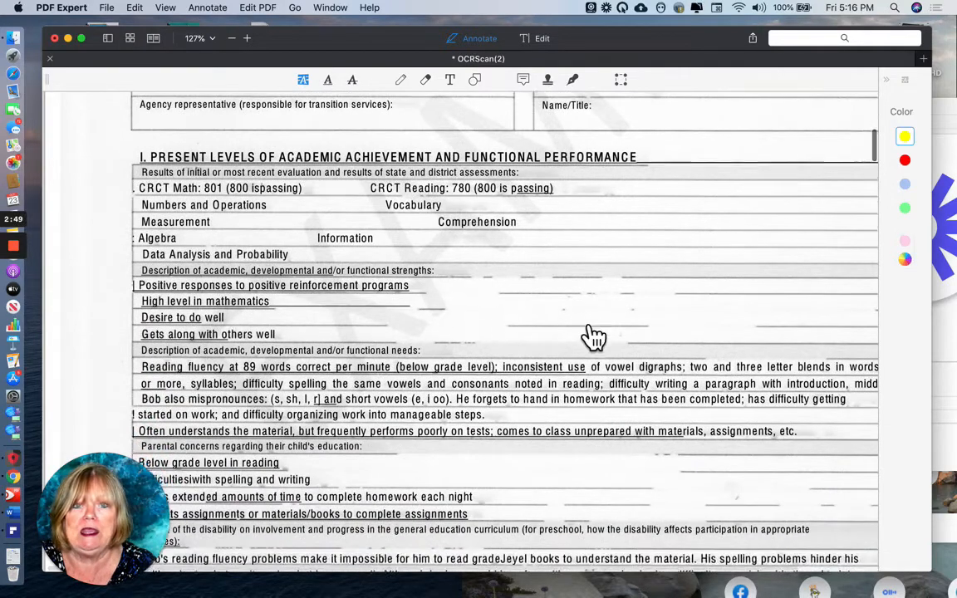
{"action": "left_click_drag", "start_coordinate": [713, 169], "coordinate": [864, 158]}
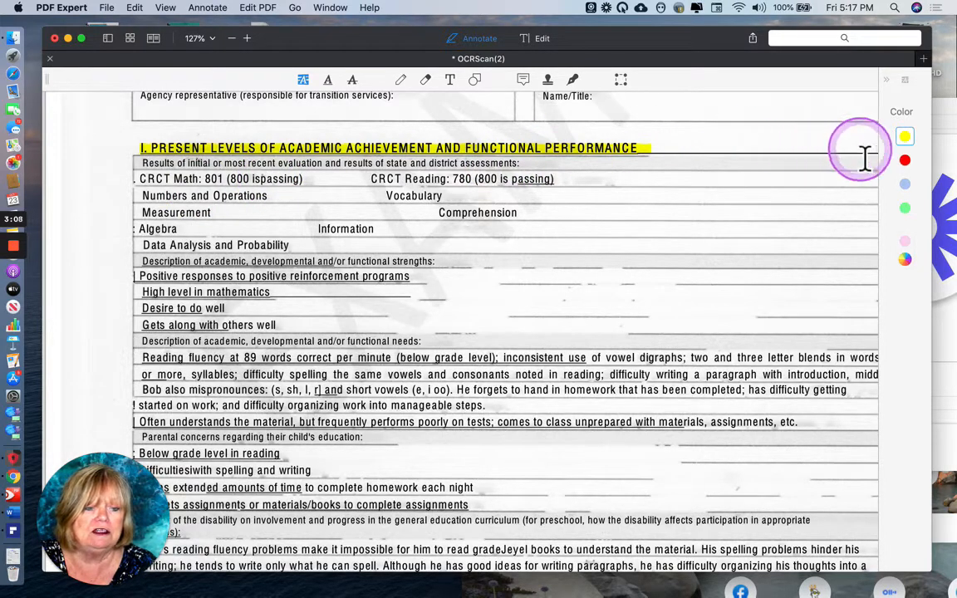
- Highlight in green the Math score of 801 and the areas Numbers and Operations, Measurement, Algebra, and Data Analysis and Probability
{"action": "left_click", "coordinate": [905, 208]}
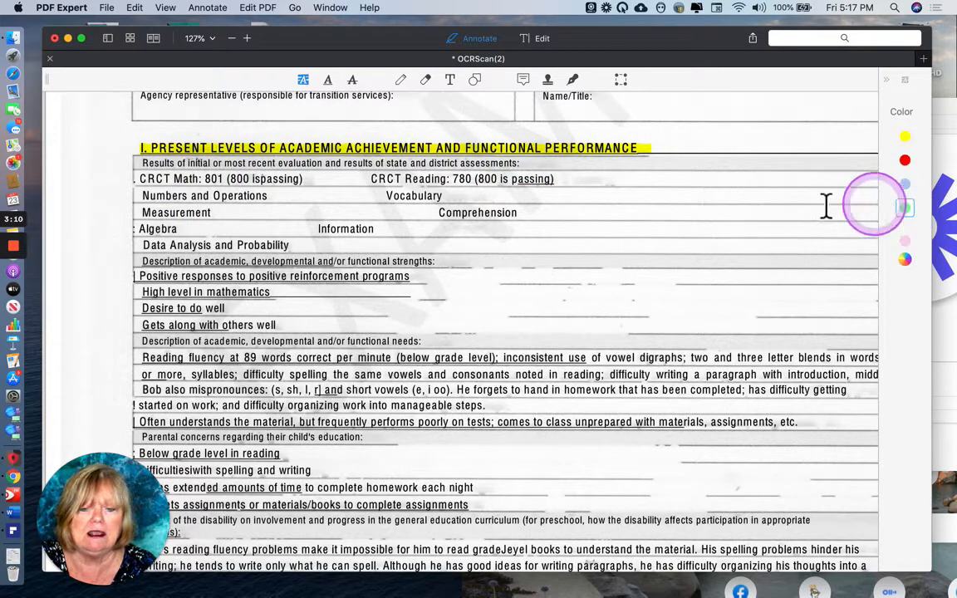
{"action": "left_click_drag", "start_coordinate": [307, 184], "coordinate": [172, 186]}
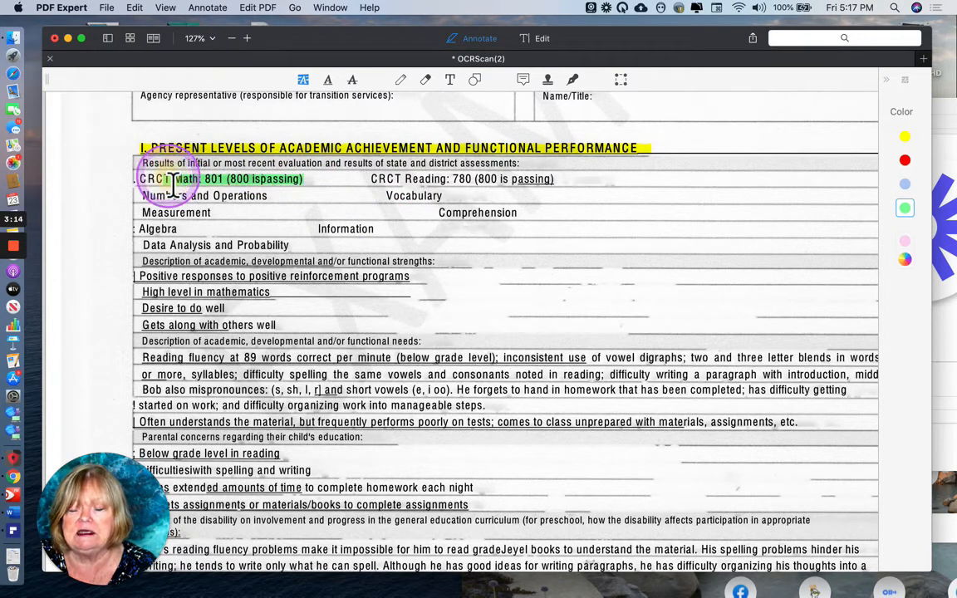
{"action": "mouse_move", "coordinate": [267, 205]}
{"action": "left_mouse_down"}
{"action": "mouse_move", "coordinate": [139, 198]}
{"action": "mouse_move", "coordinate": [145, 214]}
{"action": "mouse_move", "coordinate": [168, 220]}
{"action": "mouse_move", "coordinate": [220, 217]}
{"action": "mouse_move", "coordinate": [138, 215]}
{"action": "left_mouse_up"}
{"action": "left_click_drag", "start_coordinate": [152, 235], "coordinate": [125, 234]}
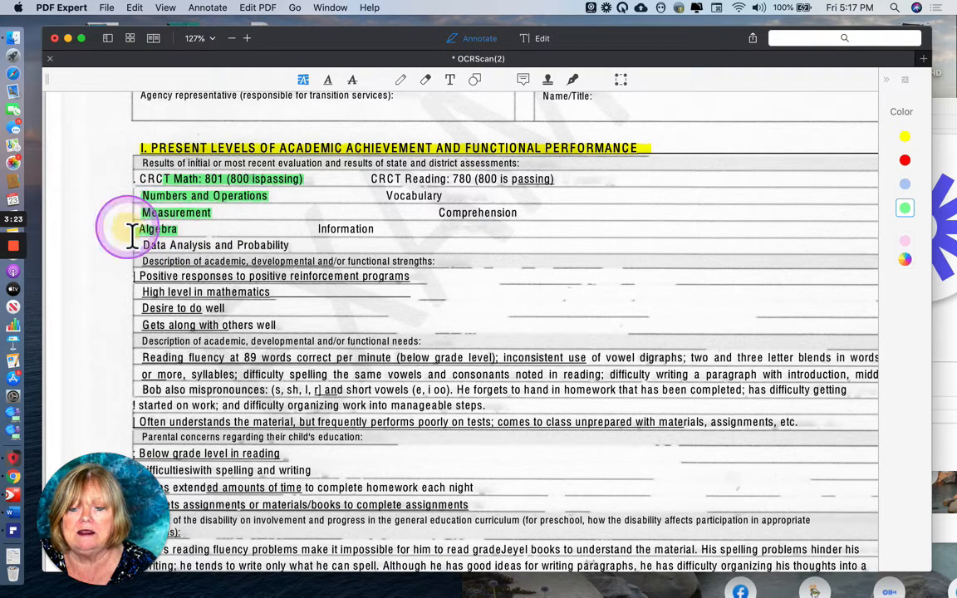
{"action": "left_click_drag", "start_coordinate": [296, 246], "coordinate": [133, 249]}
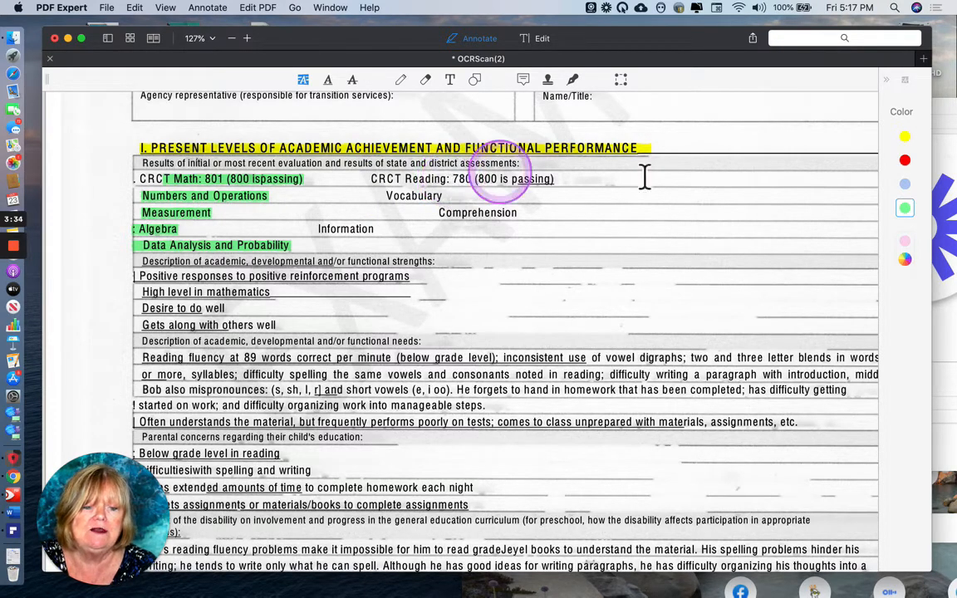
- Highlight in pink the Reading score of 780 and the areas Vocabulary, Comprehension and Information
{"action": "left_click", "coordinate": [905, 243]}
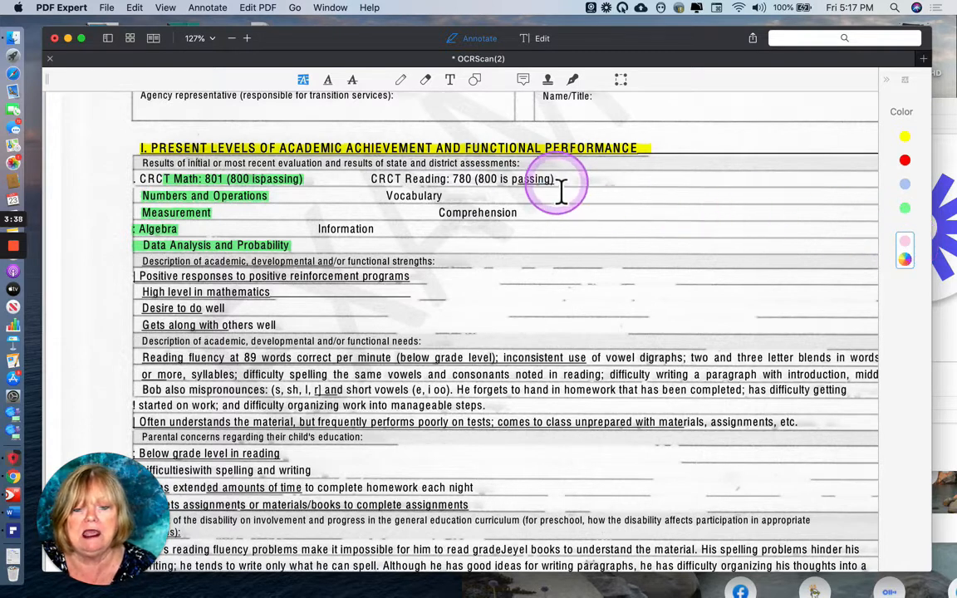
{"action": "left_click_drag", "start_coordinate": [560, 181], "coordinate": [405, 177]}
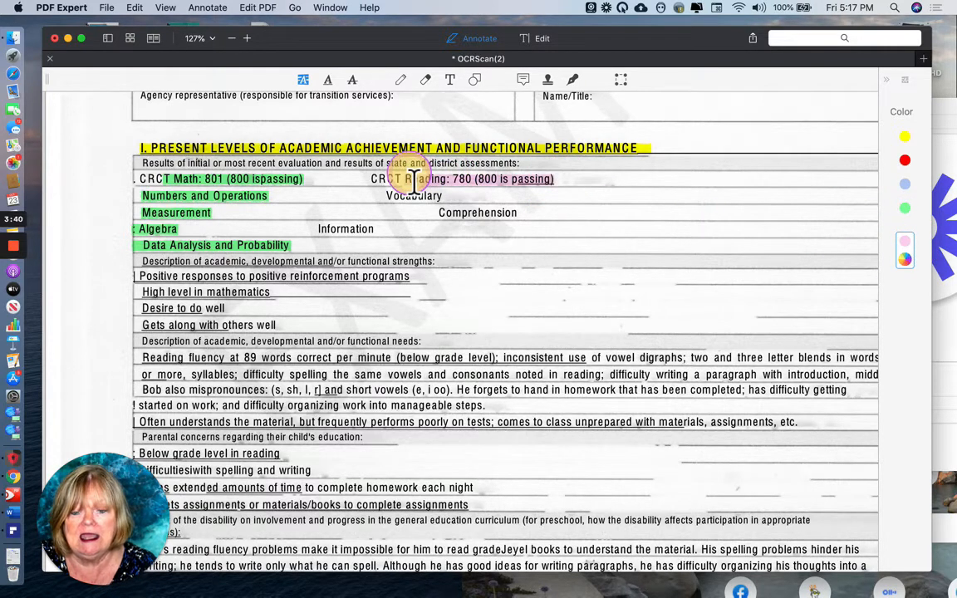
{"action": "left_click_drag", "start_coordinate": [449, 203], "coordinate": [380, 197]}
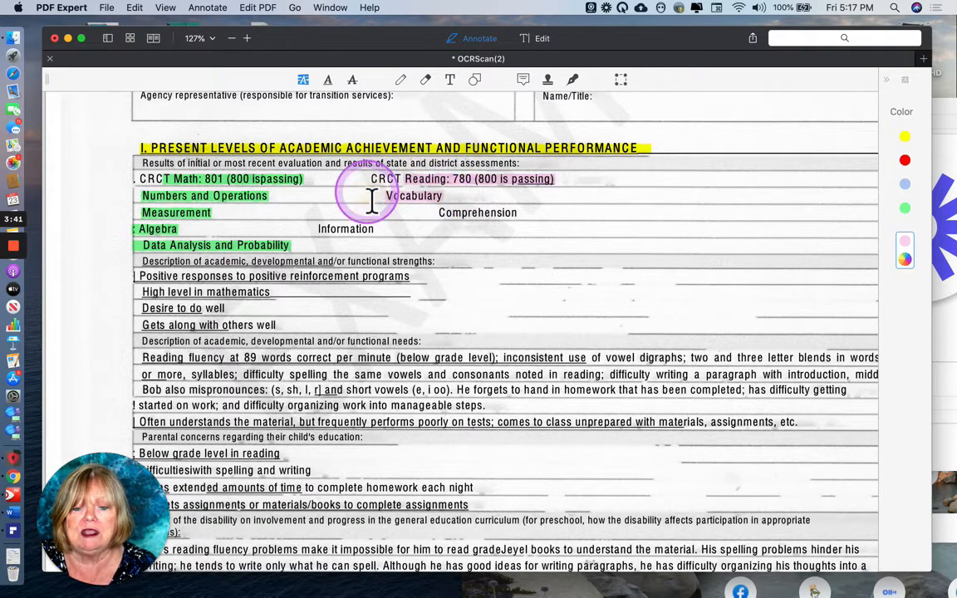
{"action": "left_click_drag", "start_coordinate": [526, 217], "coordinate": [438, 214]}
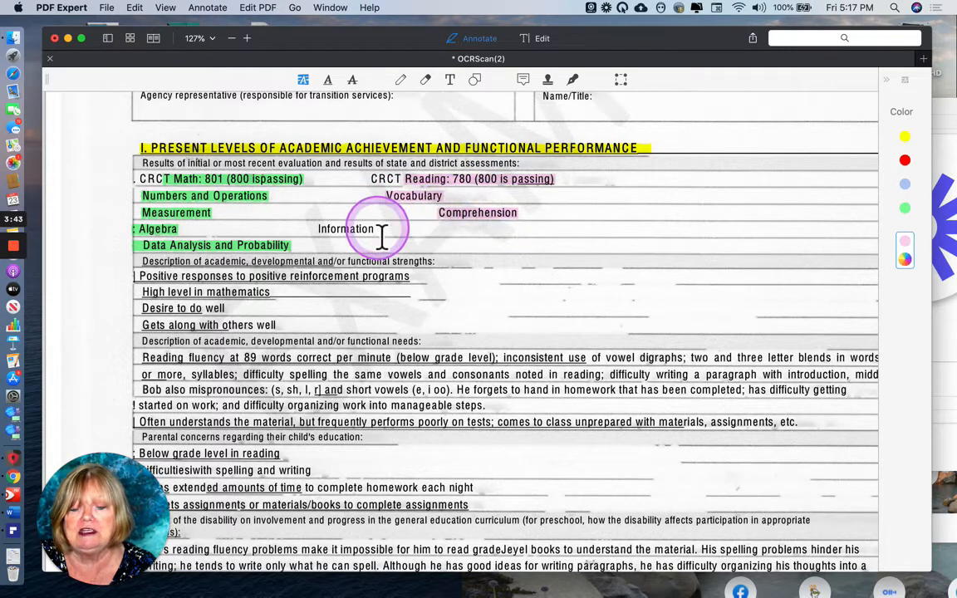
{"action": "left_click_drag", "start_coordinate": [381, 235], "coordinate": [315, 231]}
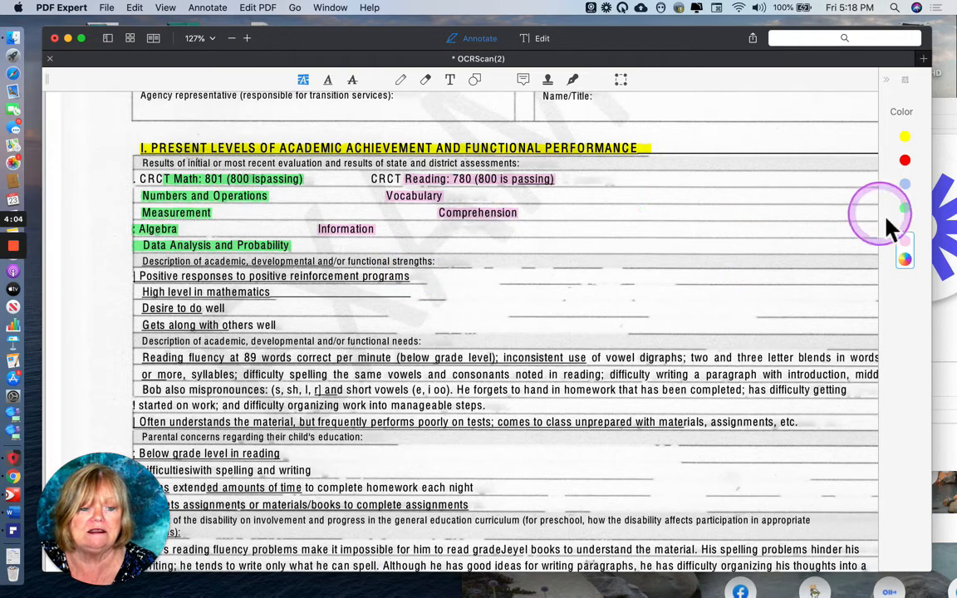
- Highlight in green the word "strengths:" and the four strengths listed below it, from positive responses to getting along with others
{"action": "left_click", "coordinate": [904, 208]}
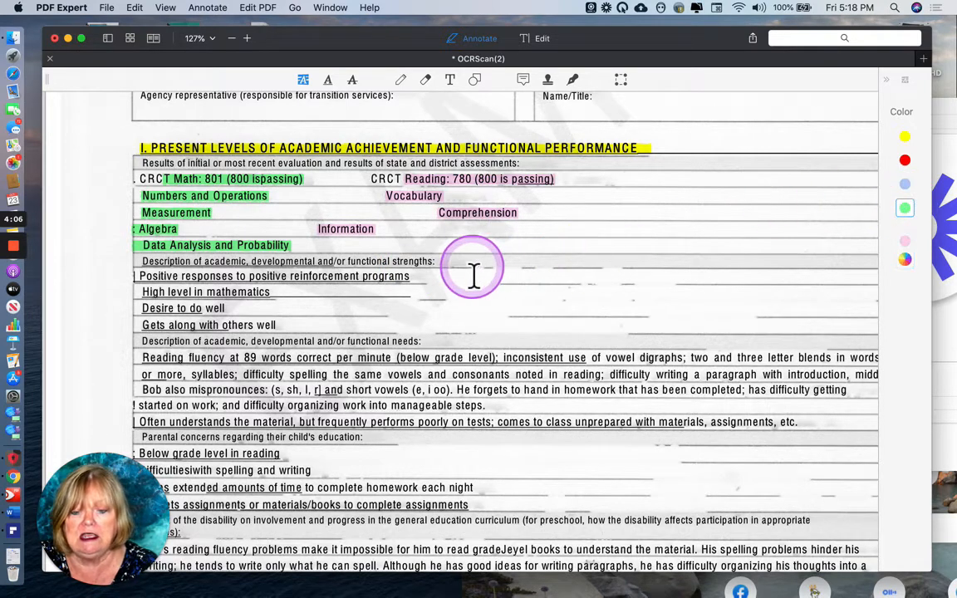
{"action": "left_click_drag", "start_coordinate": [440, 265], "coordinate": [310, 296]}
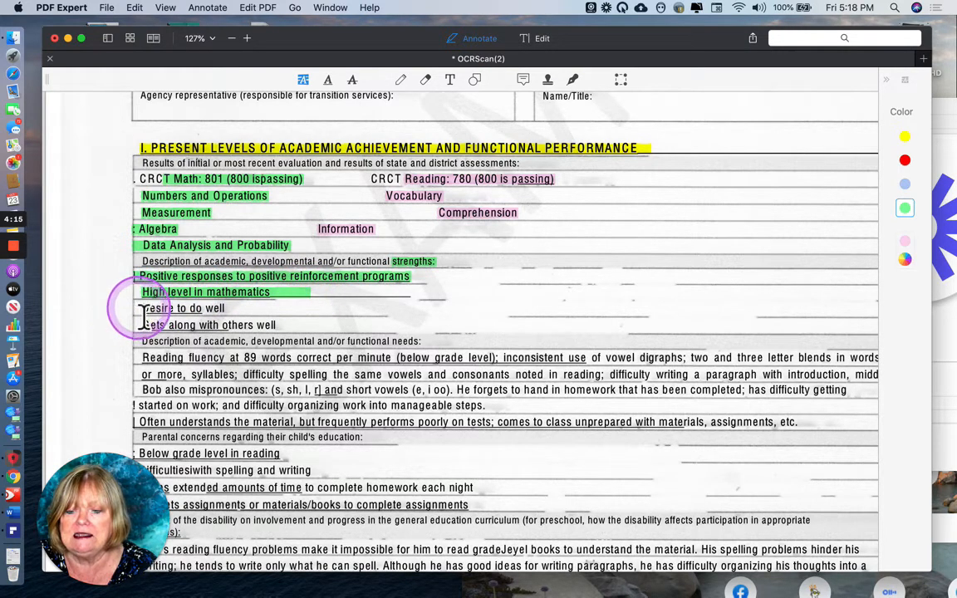
{"action": "left_click_drag", "start_coordinate": [142, 316], "coordinate": [252, 320]}
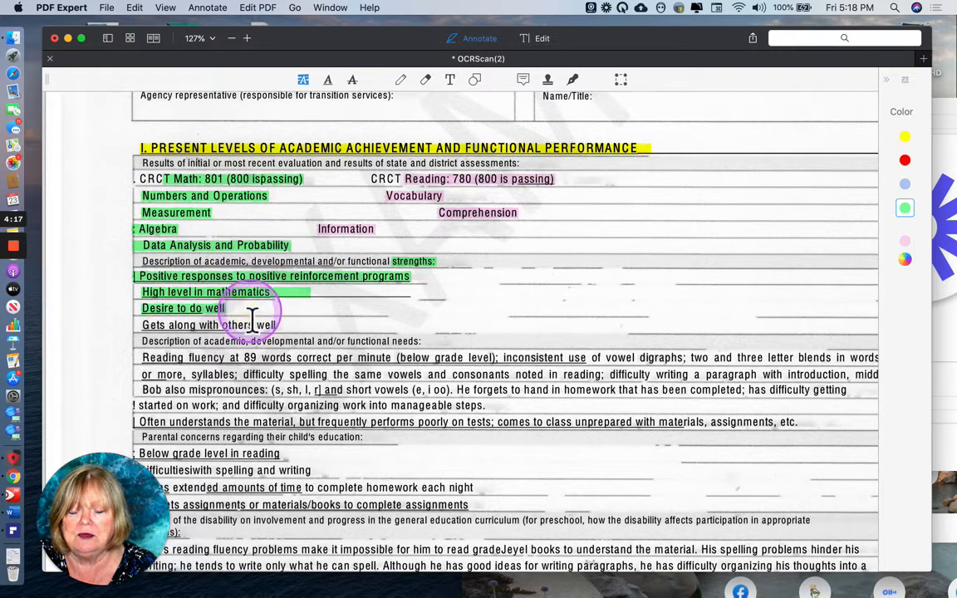
{"action": "left_click_drag", "start_coordinate": [137, 325], "coordinate": [299, 337]}
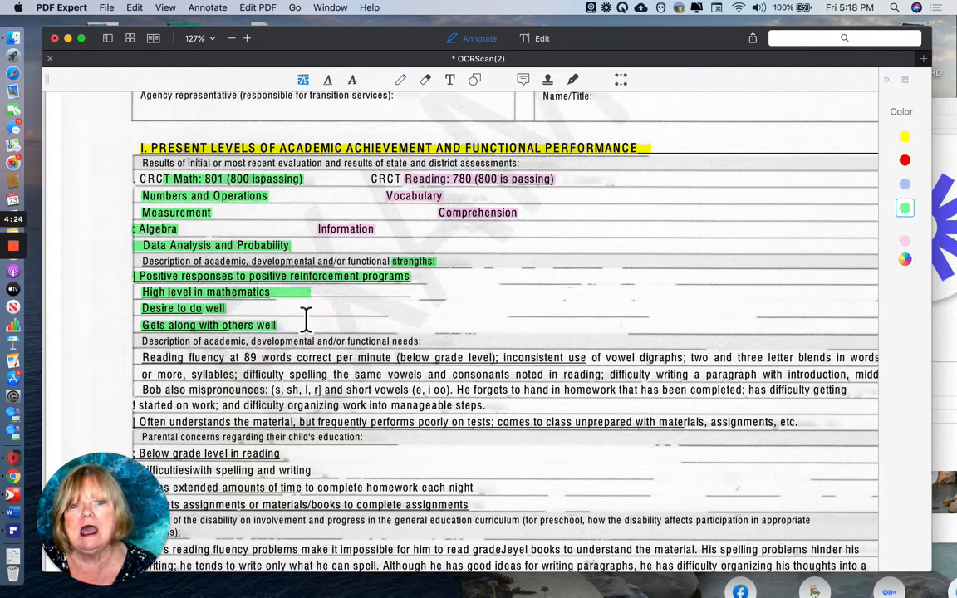
- Add the text note "We need input from others for additional strengths." beside the strengths list and shift it slightly down, clear of the highlighted line
{"action": "left_click", "coordinate": [450, 80]}
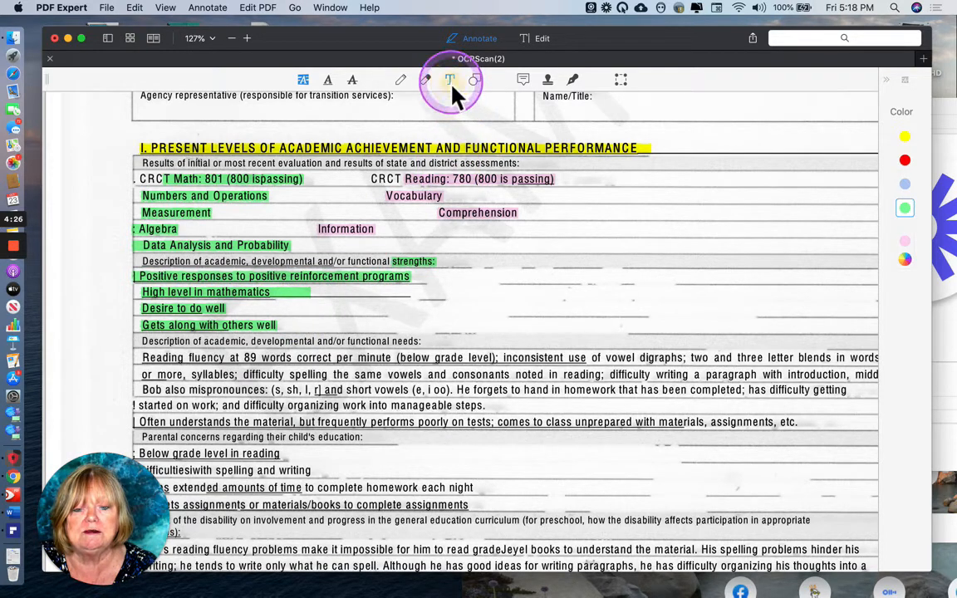
{"action": "left_click", "coordinate": [368, 295]}
{"action": "type", "text": "We"}
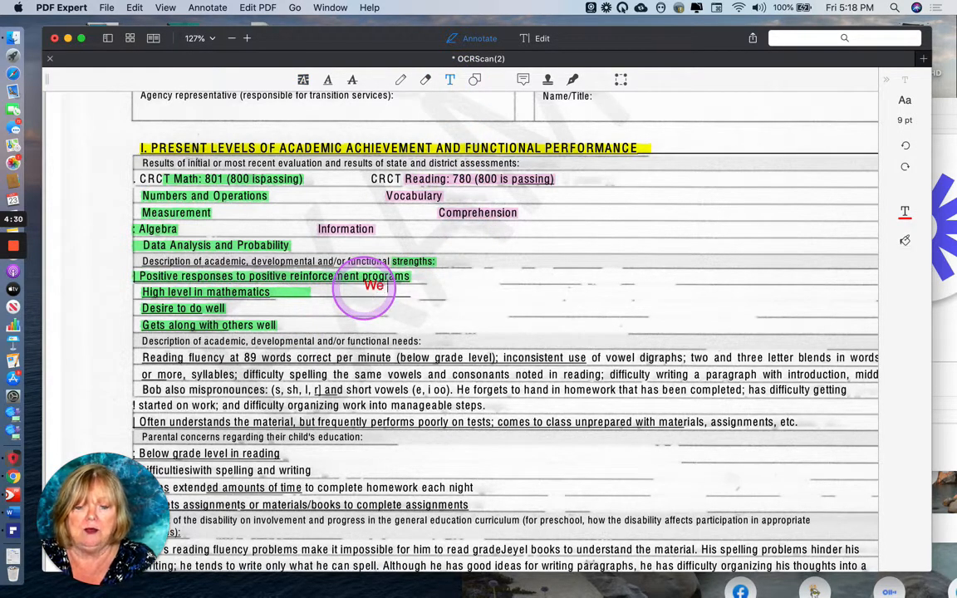
{"action": "type", "text": " need i"}
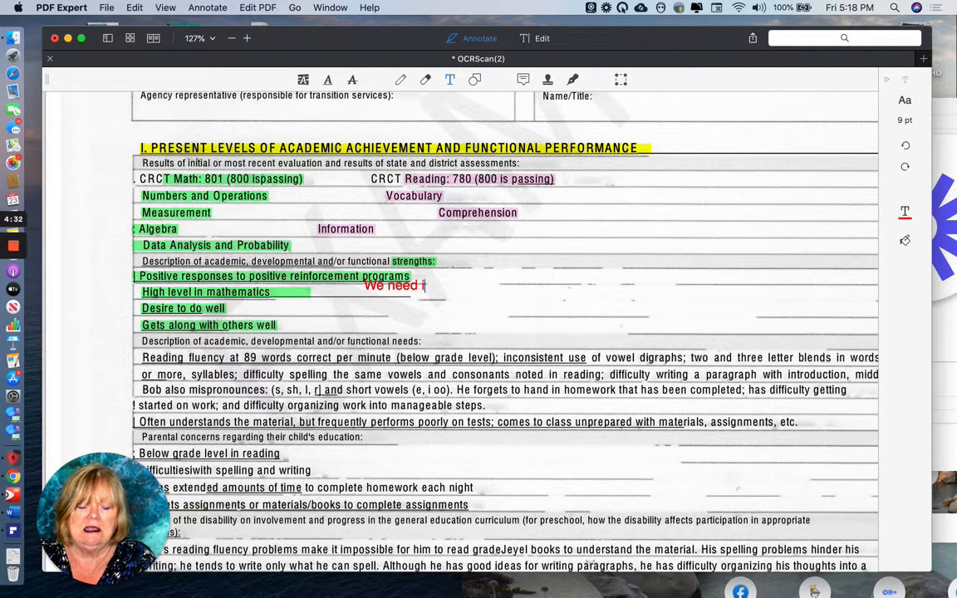
{"action": "type", "text": "nput for"}
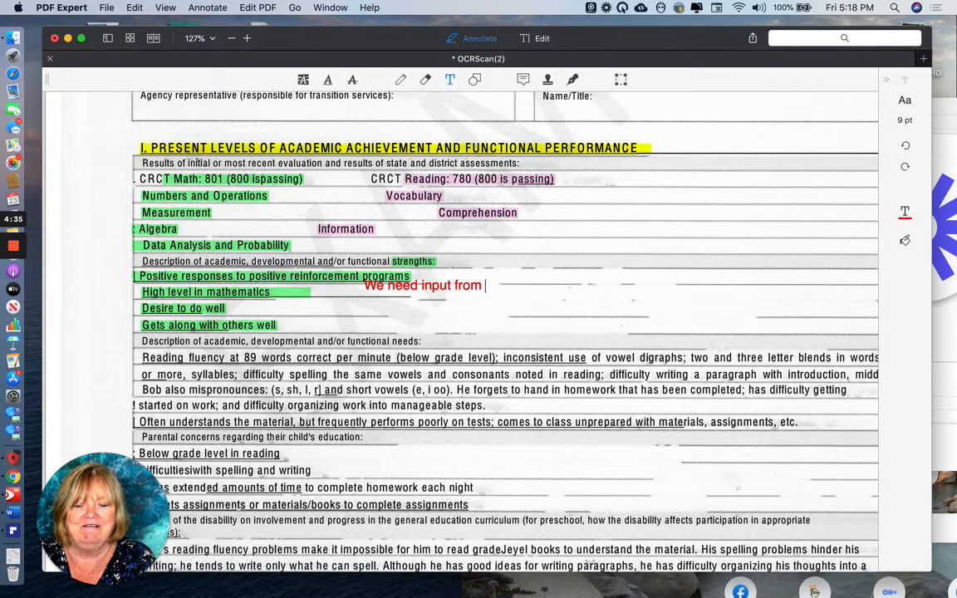
{"action": "type", "text": "m others"}
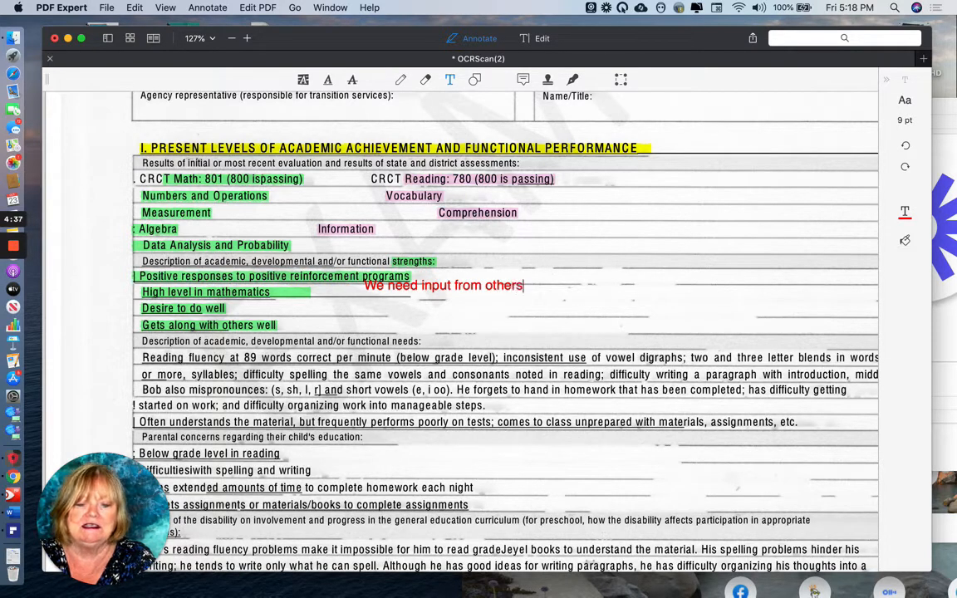
{"action": "type", "text": " for additio"}
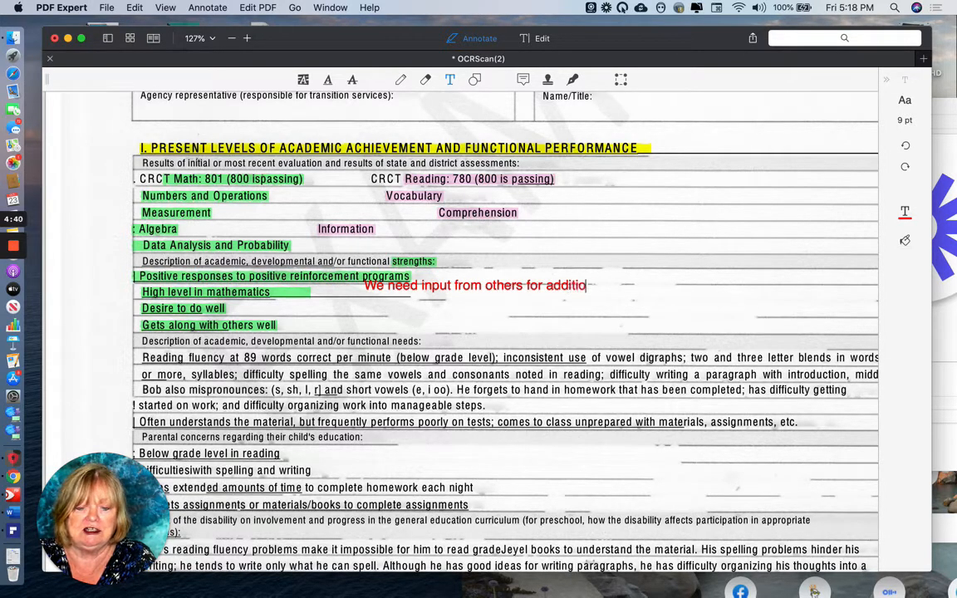
{"action": "type", "text": "nal stren"}
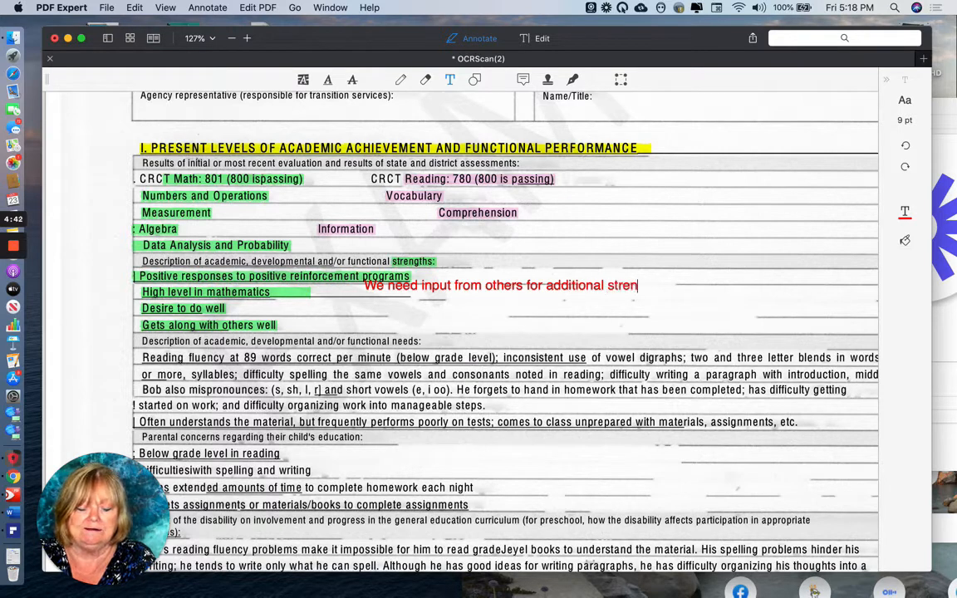
{"action": "type", "text": "gths."}
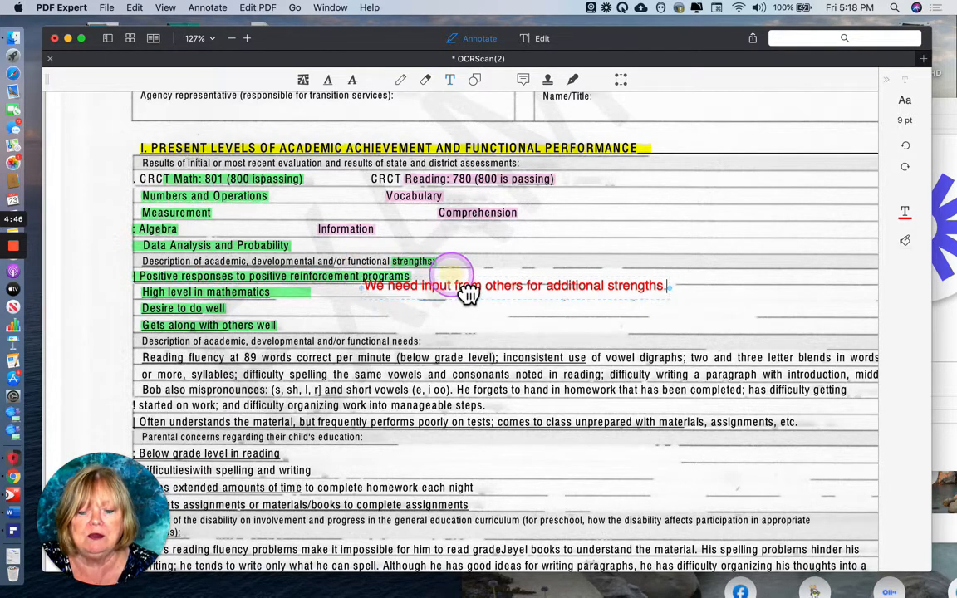
{"action": "left_click_drag", "start_coordinate": [465, 292], "coordinate": [469, 297]}
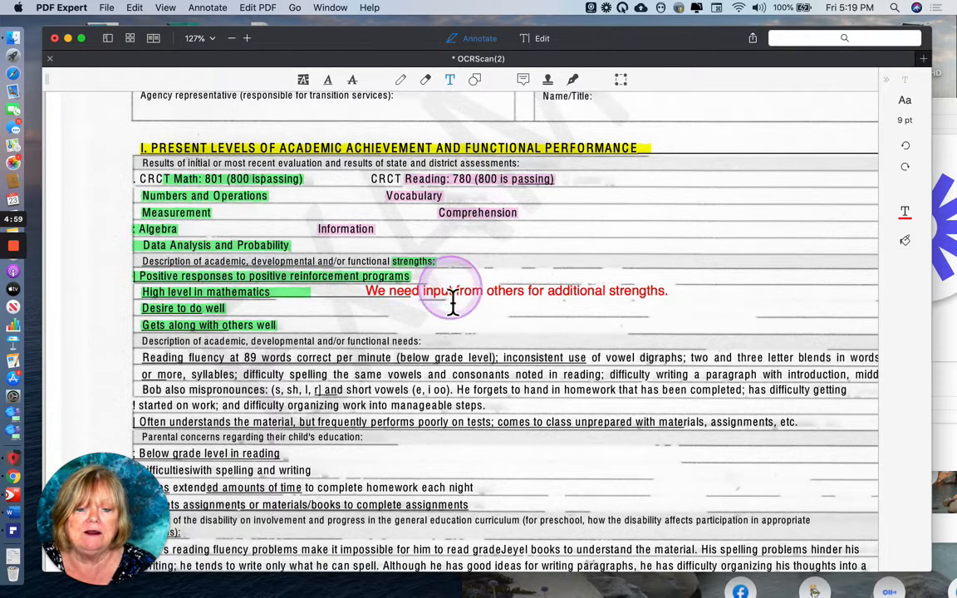
{"action": "left_click", "coordinate": [434, 341]}
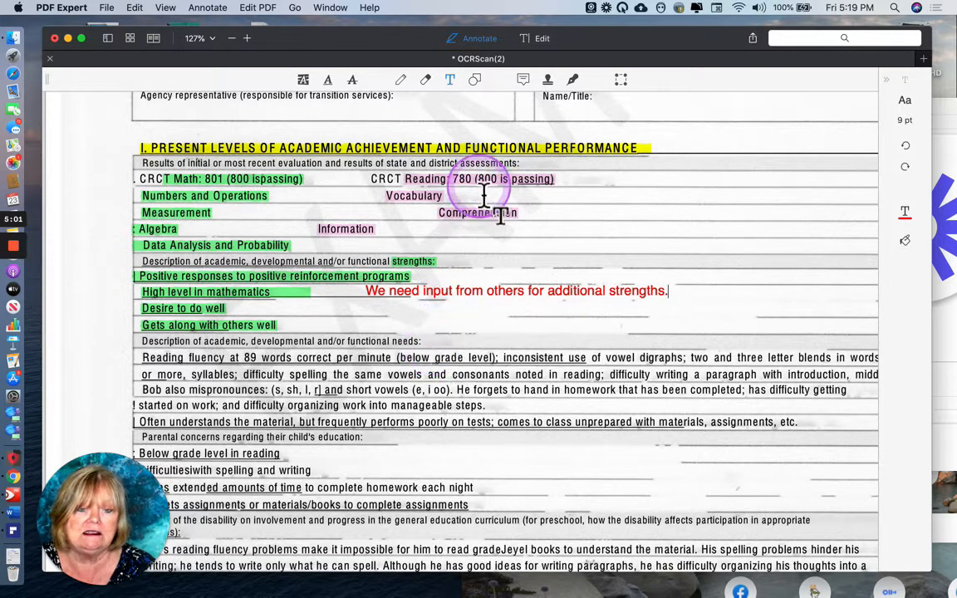
- Highlight in pink the word "needs:" and the paragraph below it, from "Reading fluency" through "manageable steps."
{"action": "left_click", "coordinate": [300, 79]}
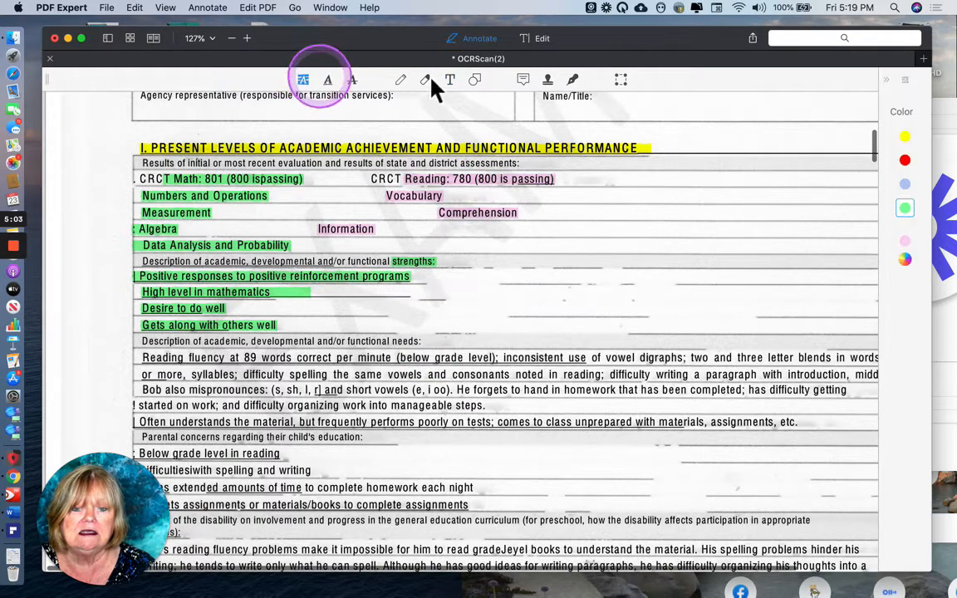
{"action": "left_click", "coordinate": [910, 245]}
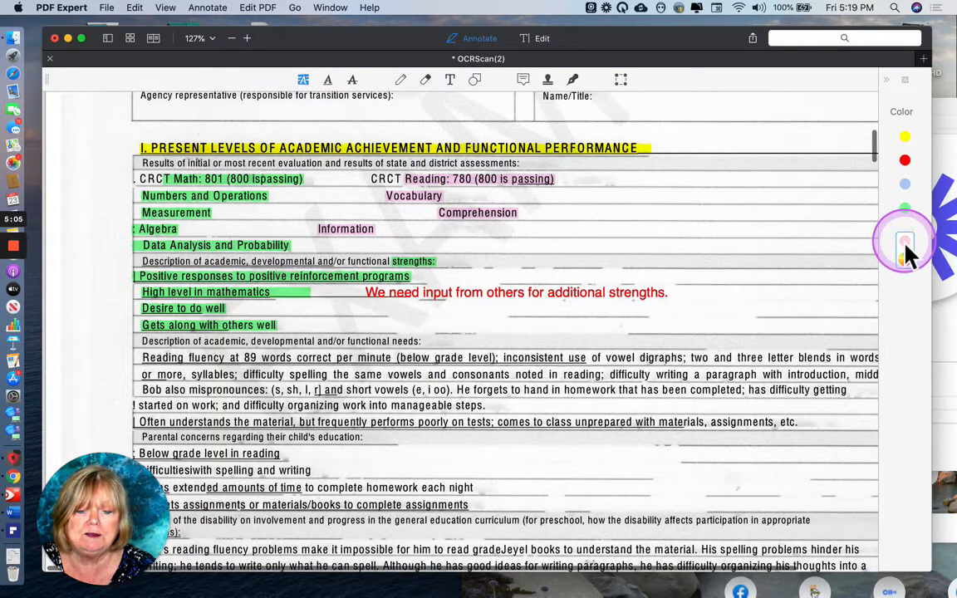
{"action": "left_click_drag", "start_coordinate": [425, 343], "coordinate": [370, 344]}
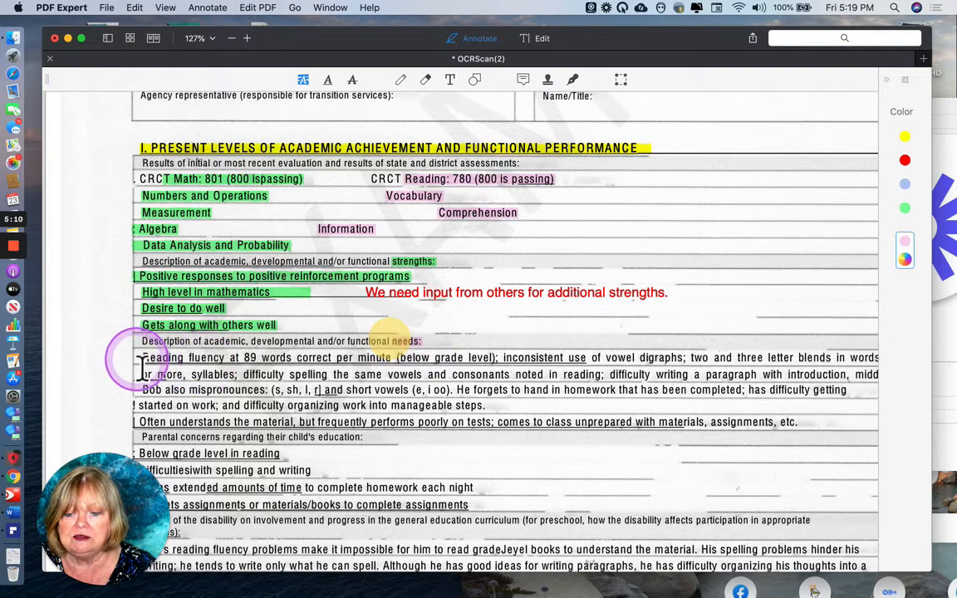
{"action": "mouse_move", "coordinate": [145, 365]}
{"action": "left_mouse_down"}
{"action": "mouse_move", "coordinate": [844, 365]}
{"action": "mouse_move", "coordinate": [867, 380]}
{"action": "mouse_move", "coordinate": [858, 415]}
{"action": "left_mouse_up"}
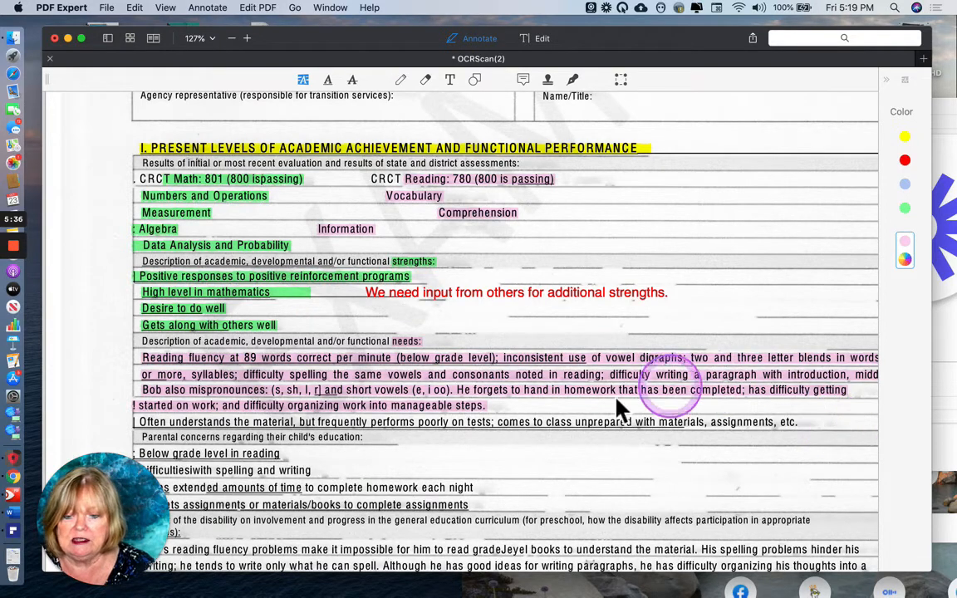
- Highlight in green "Often understands the material," and in pink the rest of that line, from "frequently performs poorly" to "etc."
{"action": "scroll", "coordinate": [270, 446], "scroll_direction": "down", "scroll_amount": 2}
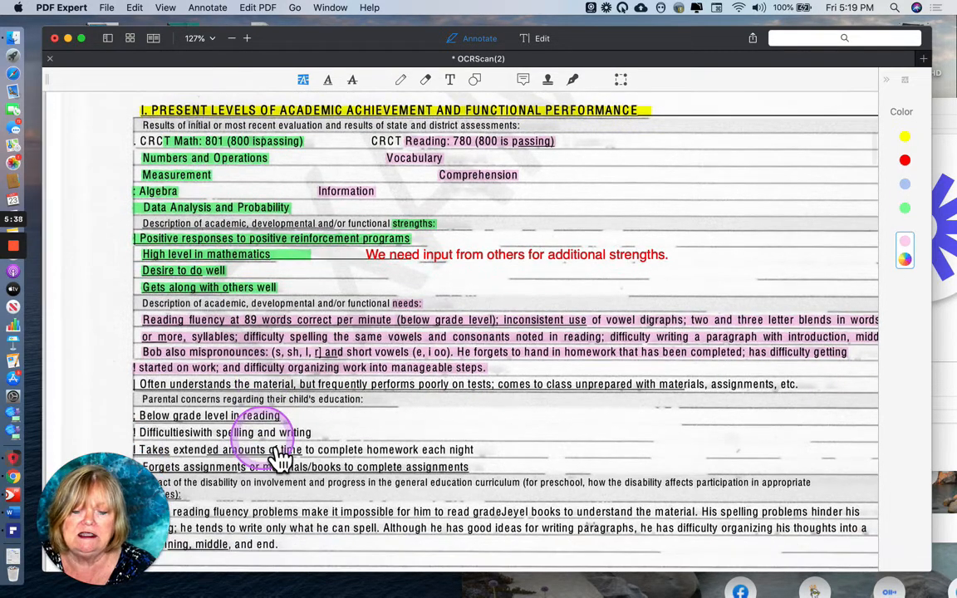
{"action": "left_click", "coordinate": [260, 397]}
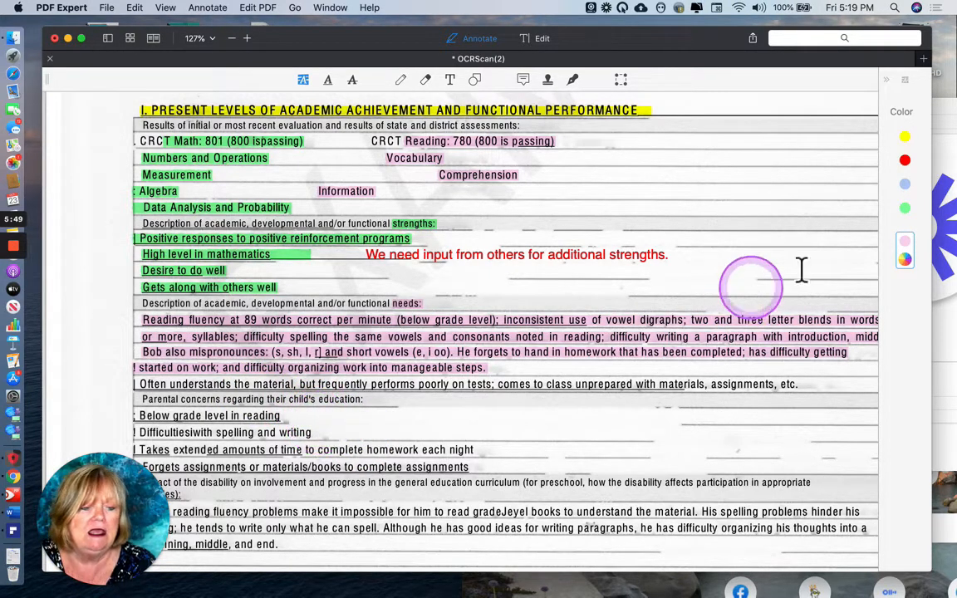
{"action": "left_click", "coordinate": [904, 207]}
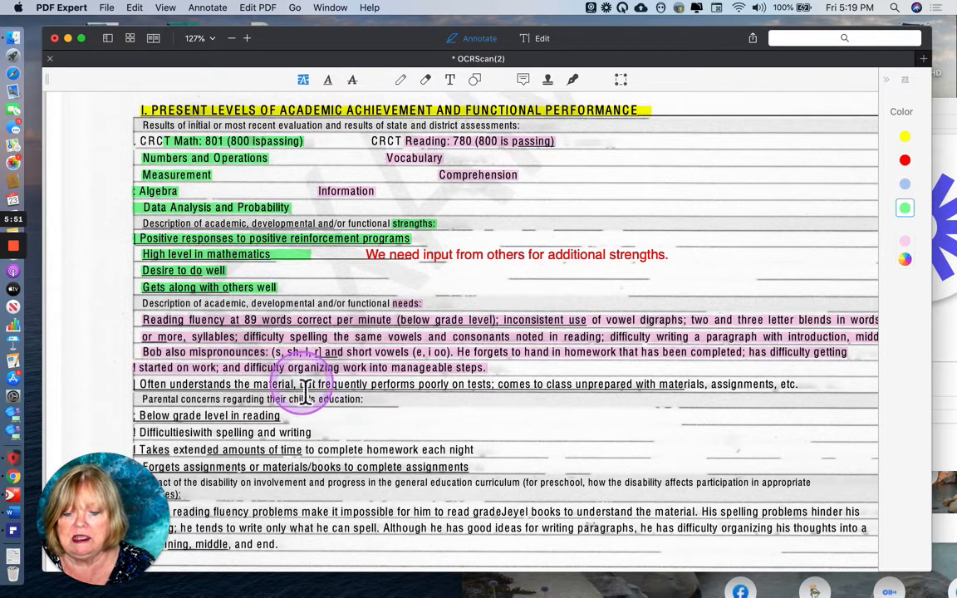
{"action": "left_click_drag", "start_coordinate": [297, 385], "coordinate": [135, 387]}
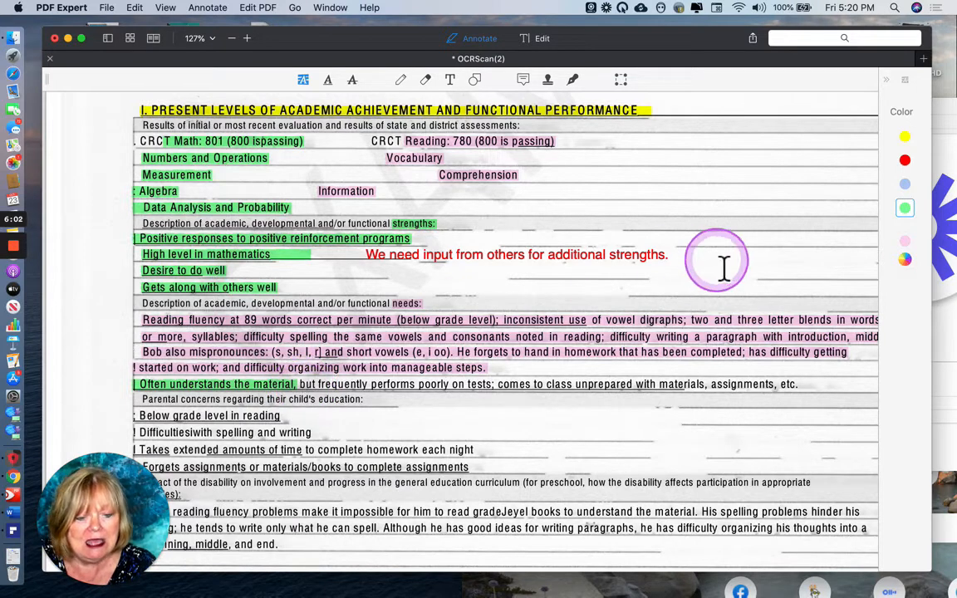
{"action": "left_click", "coordinate": [905, 243]}
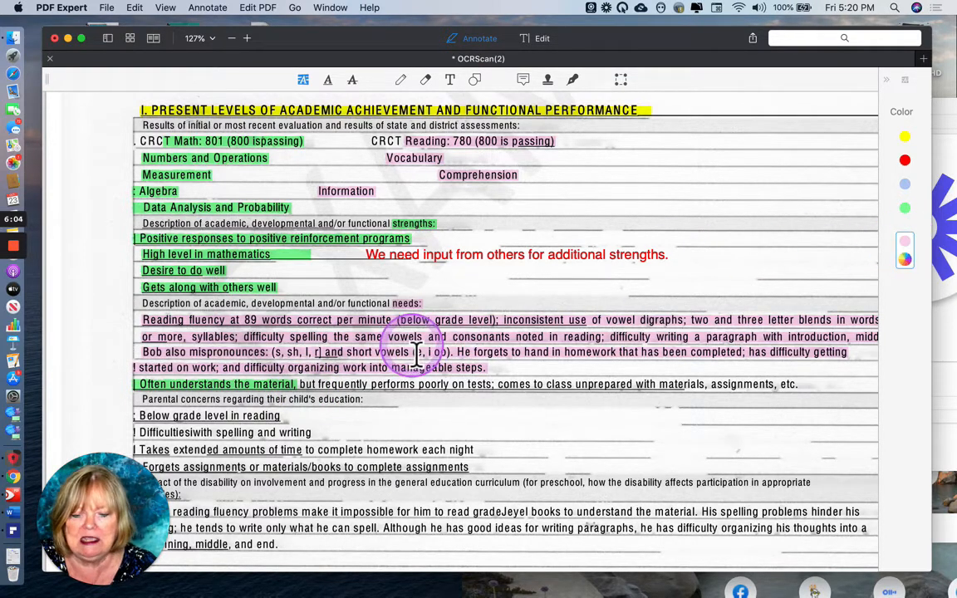
{"action": "left_click_drag", "start_coordinate": [325, 390], "coordinate": [809, 393]}
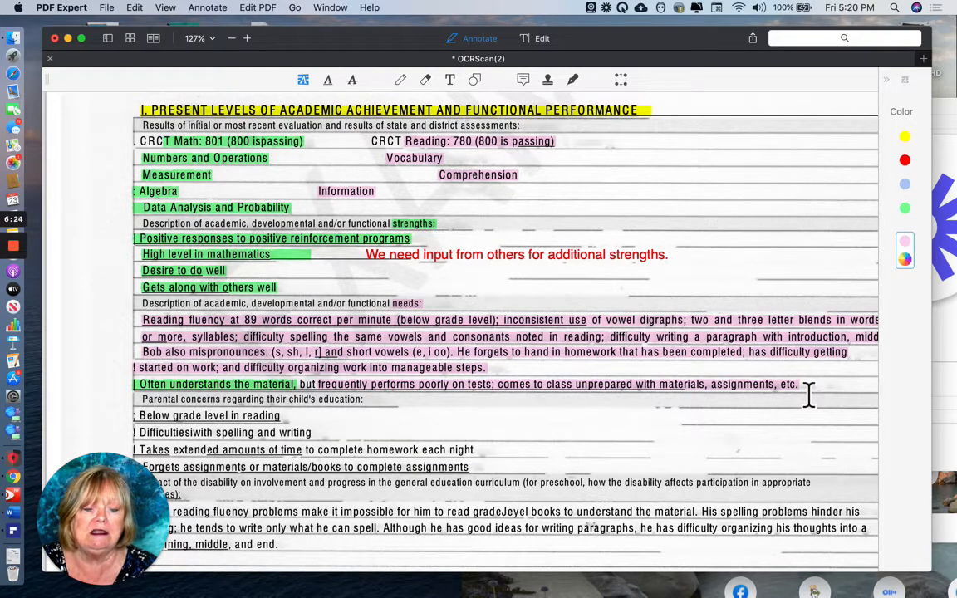
- Add the text note "We want to prioritize his needs. Some can be met with goals, some can be met with accommodations." beside "needs:"
{"action": "left_click", "coordinate": [450, 81]}
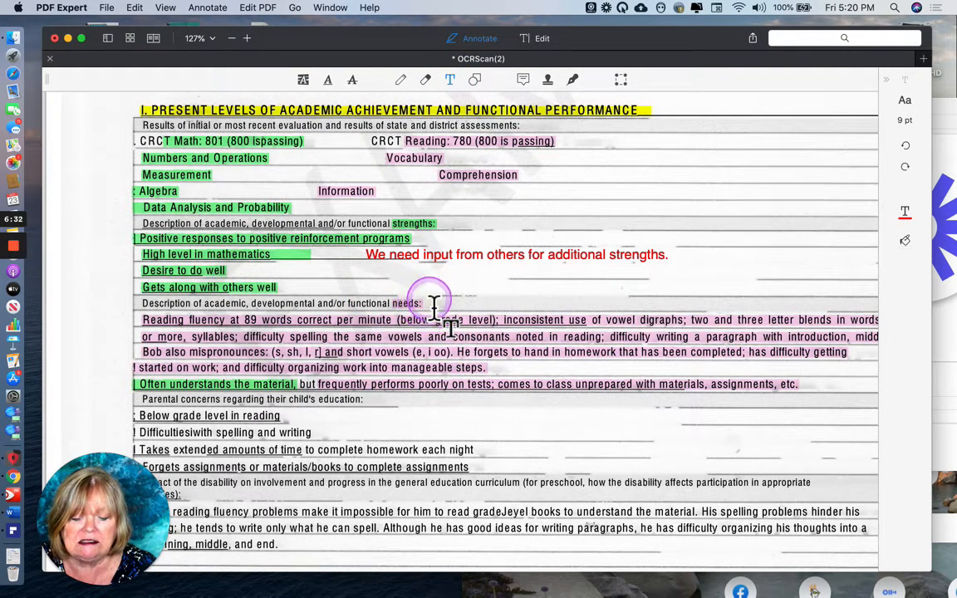
{"action": "type", "text": "We w"}
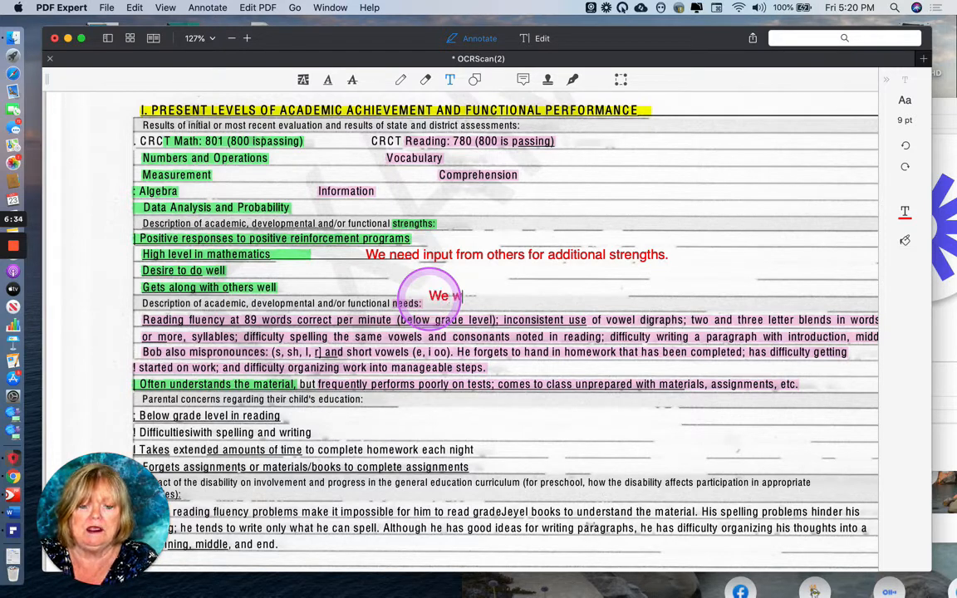
{"action": "type", "text": "ant to pri"}
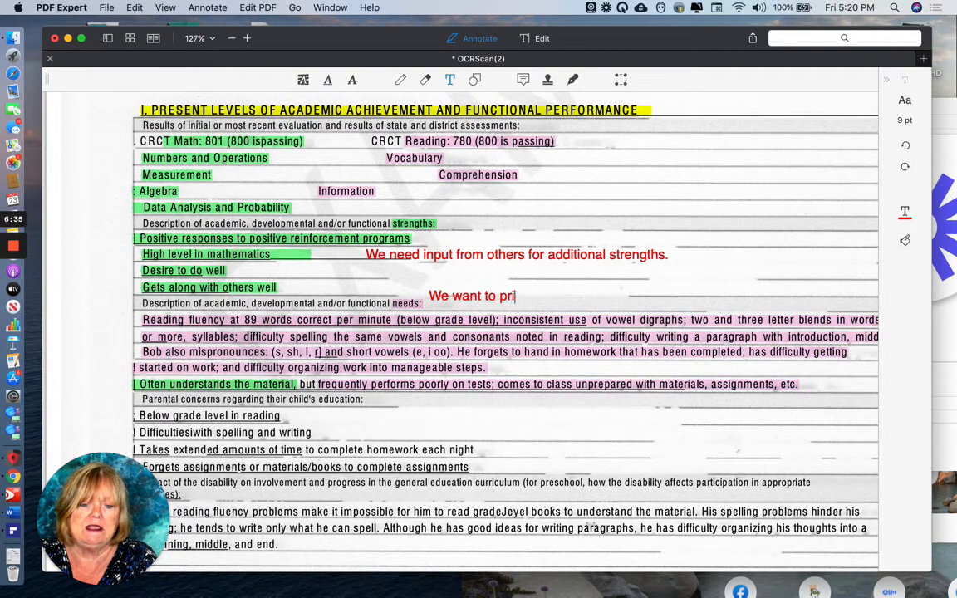
{"action": "type", "text": "torize"}
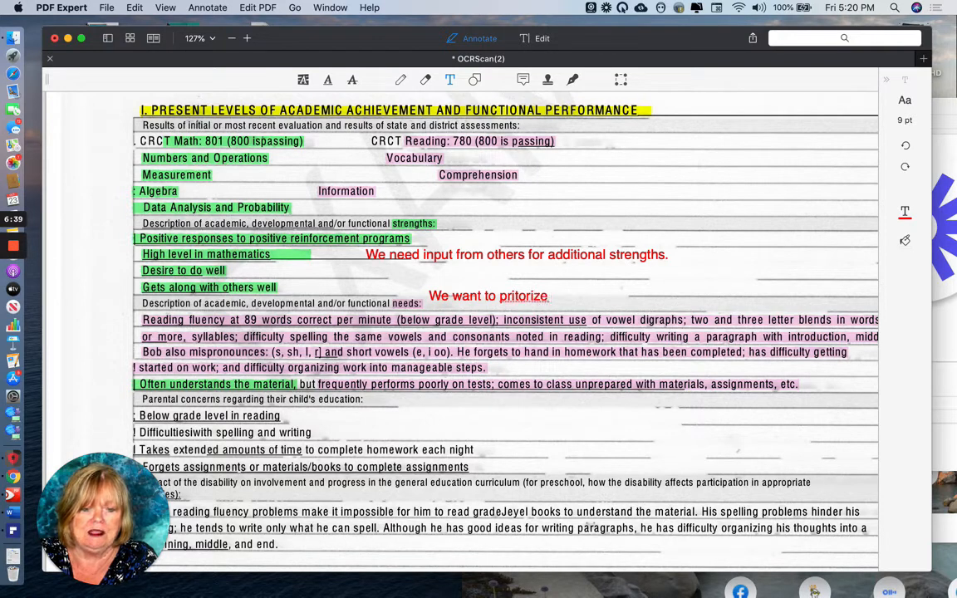
{"action": "key", "text": "BackSpace"}
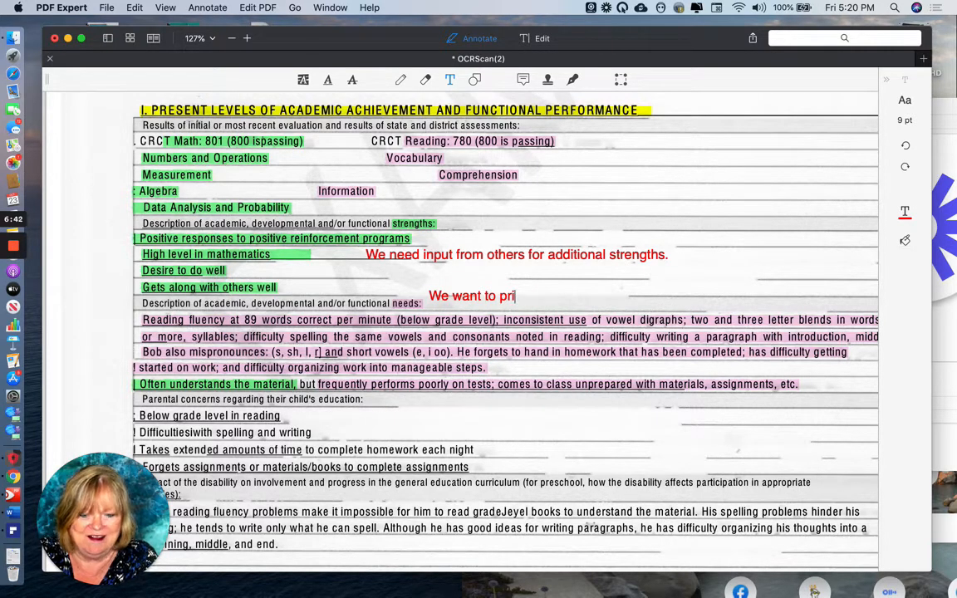
{"action": "type", "text": "ritx"}
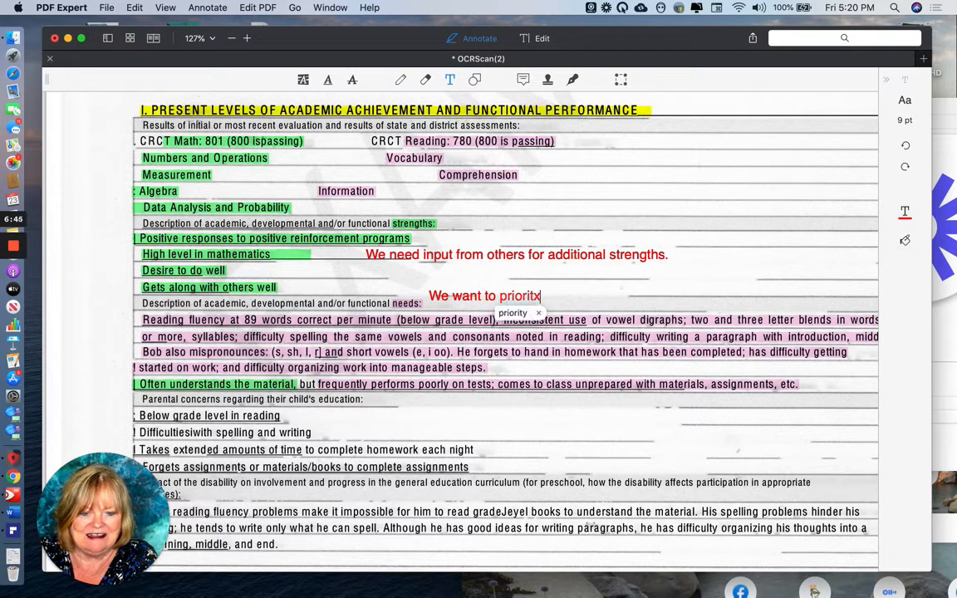
{"action": "key", "text": "BackSpace"}
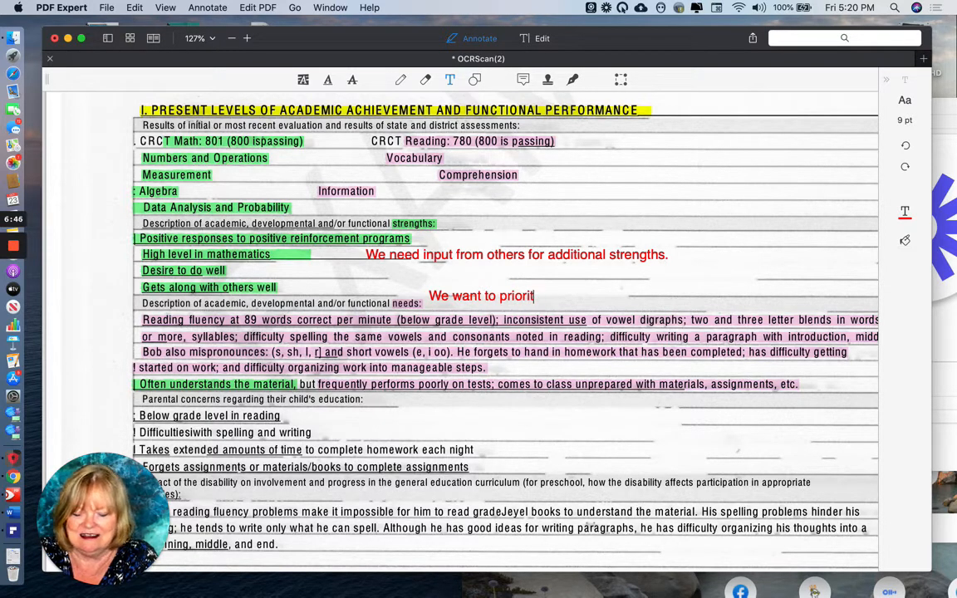
{"action": "type", "text": "ize"}
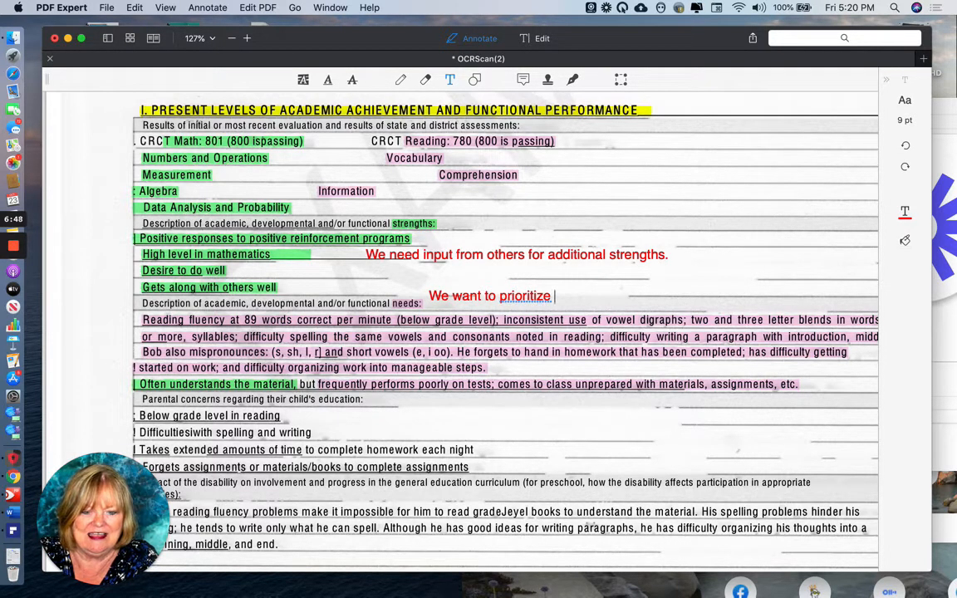
{"action": "key", "text": "BackSpace"}
{"action": "key", "text": "BackSpace"}
{"action": "key", "text": "BackSpace"}
{"action": "key", "text": "BackSpace"}
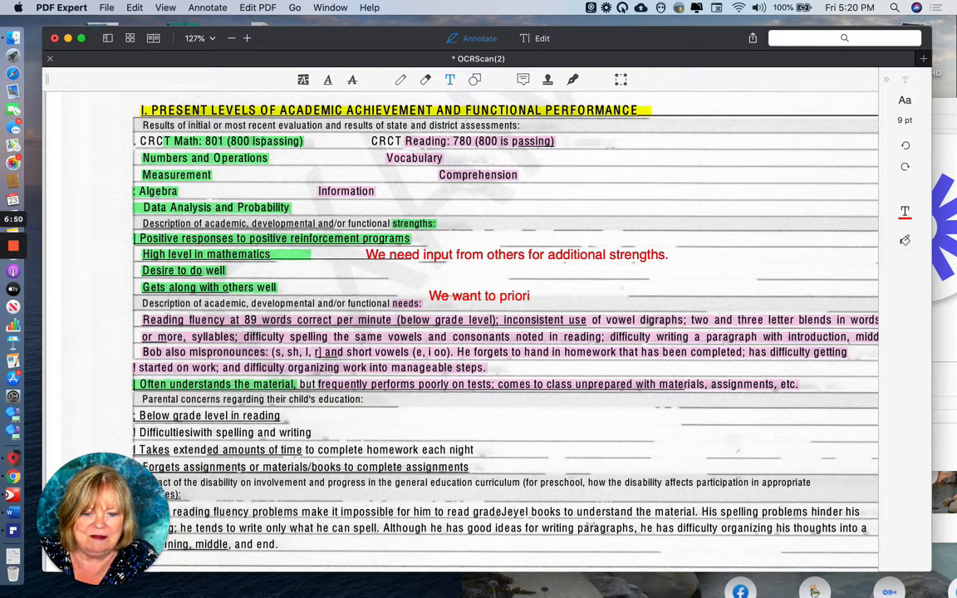
{"action": "key", "text": "BackSpace"}
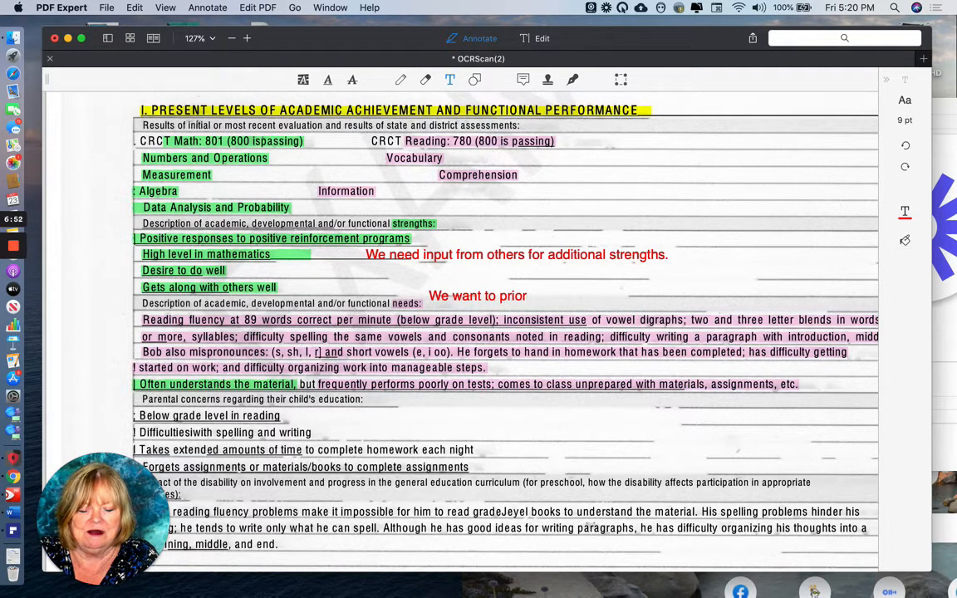
{"action": "type", "text": "itize"}
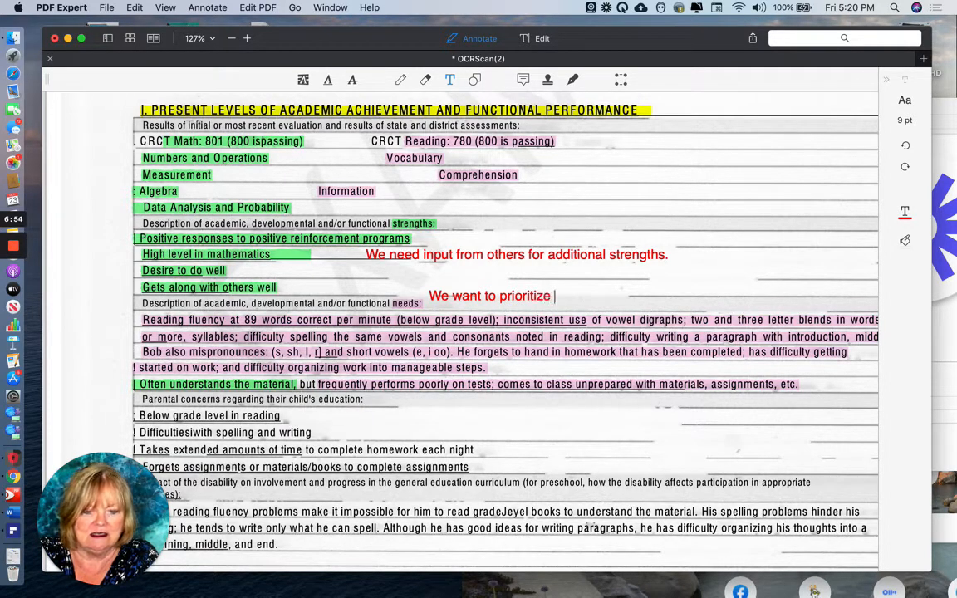
{"action": "type", "text": " his nee"}
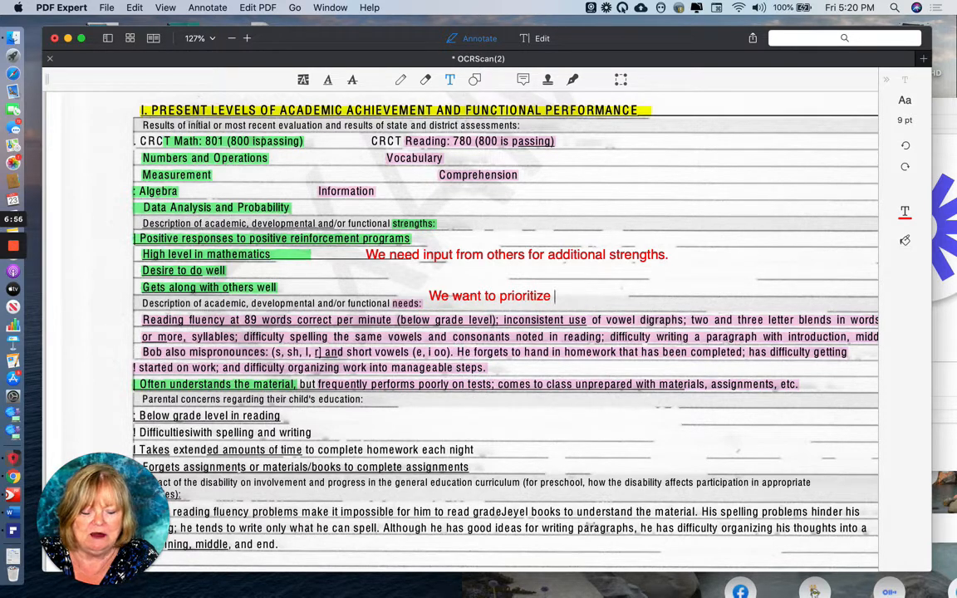
{"action": "type", "text": "d"}
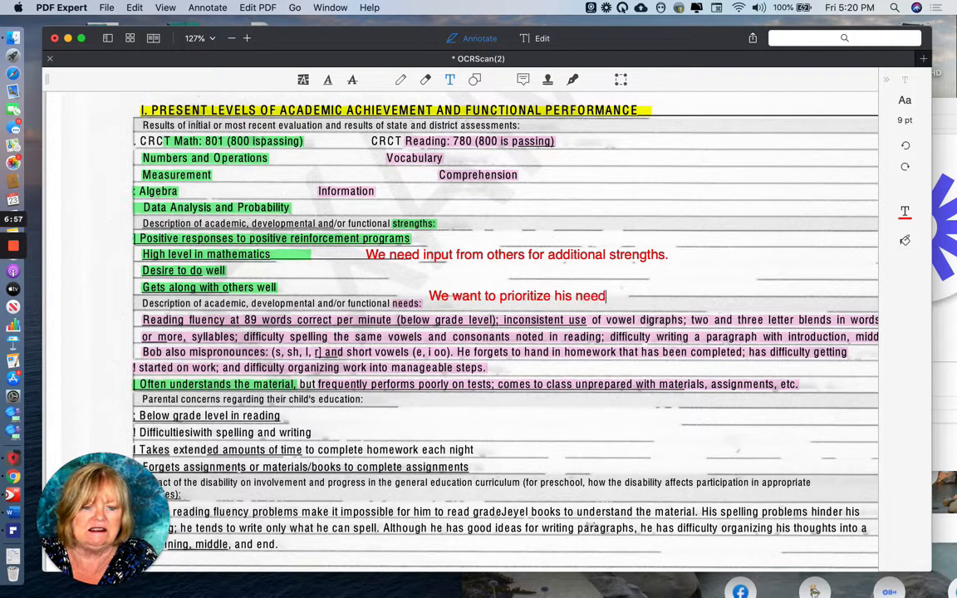
{"action": "type", "text": "s.  Some m"}
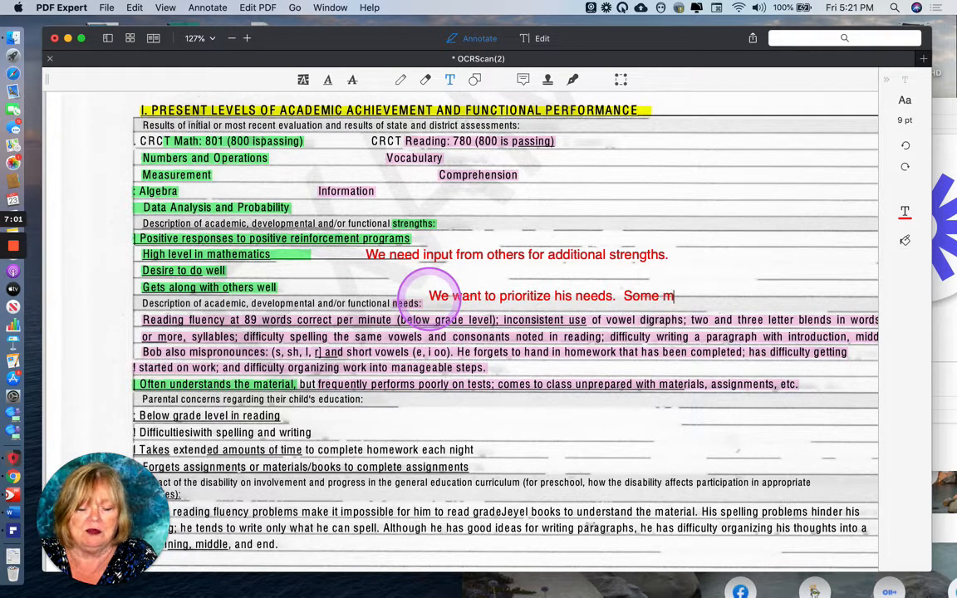
{"action": "key", "text": "BackSpace"}
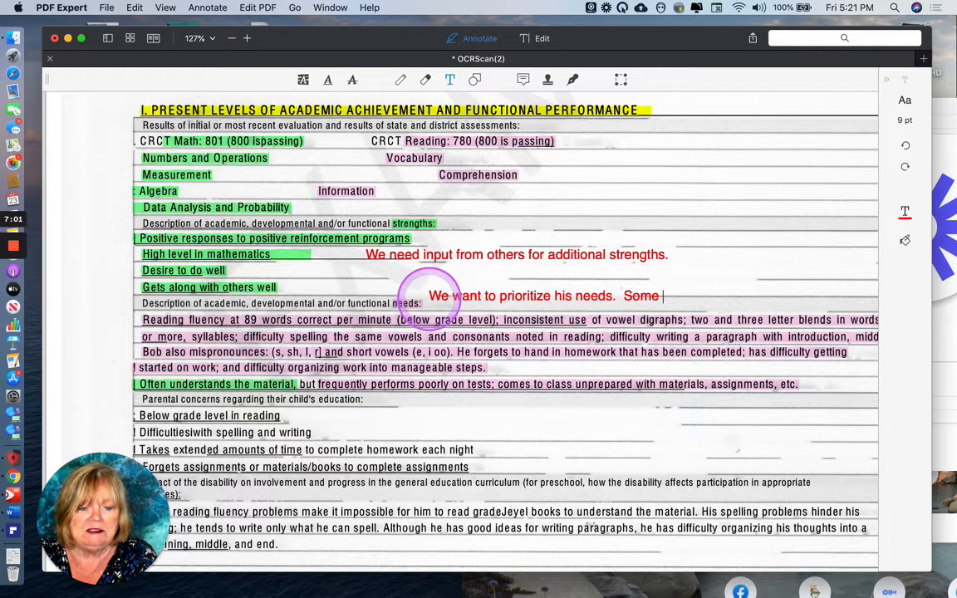
{"action": "type", "text": "can "}
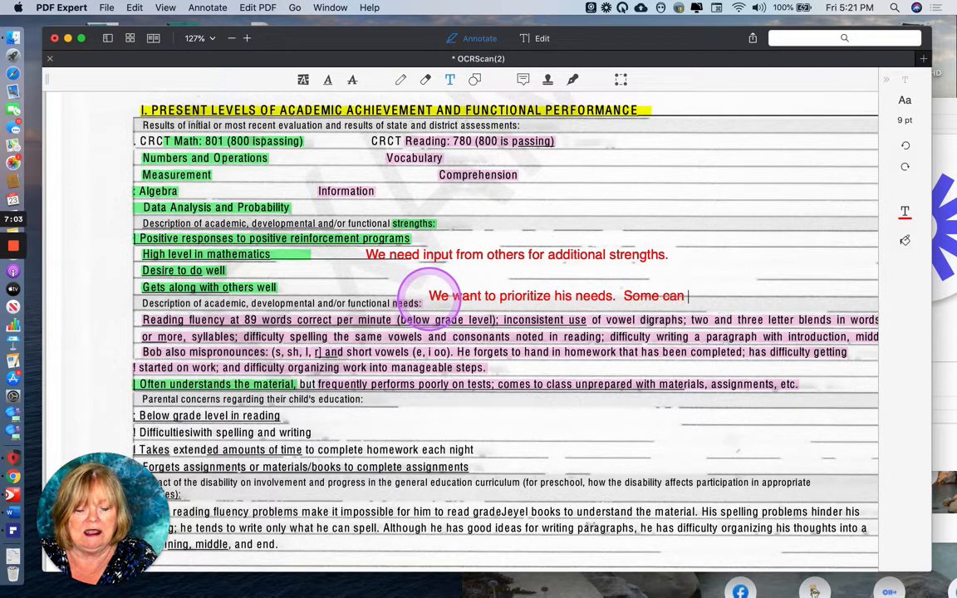
{"action": "type", "text": "be met wit"}
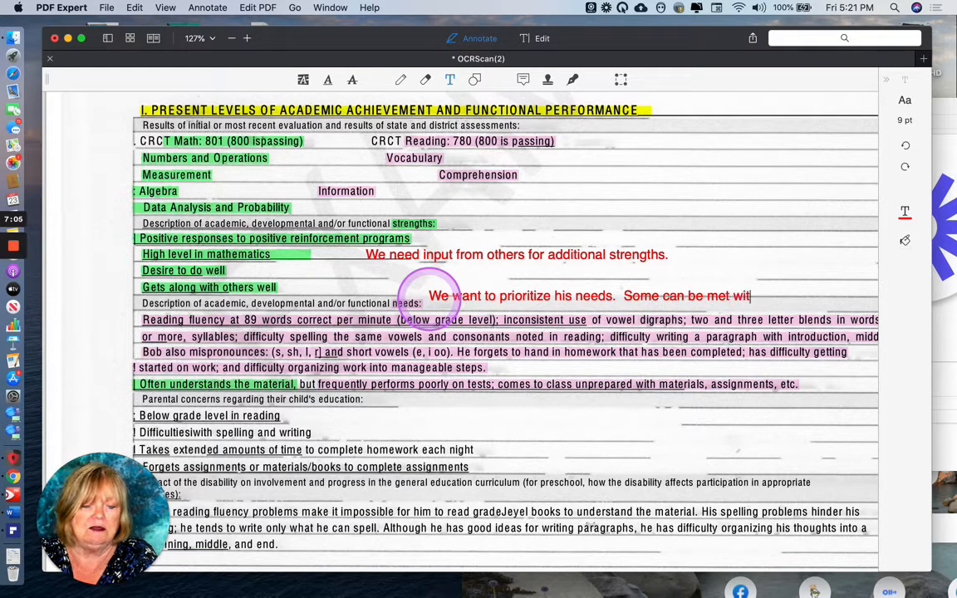
{"action": "type", "text": "h goals, "}
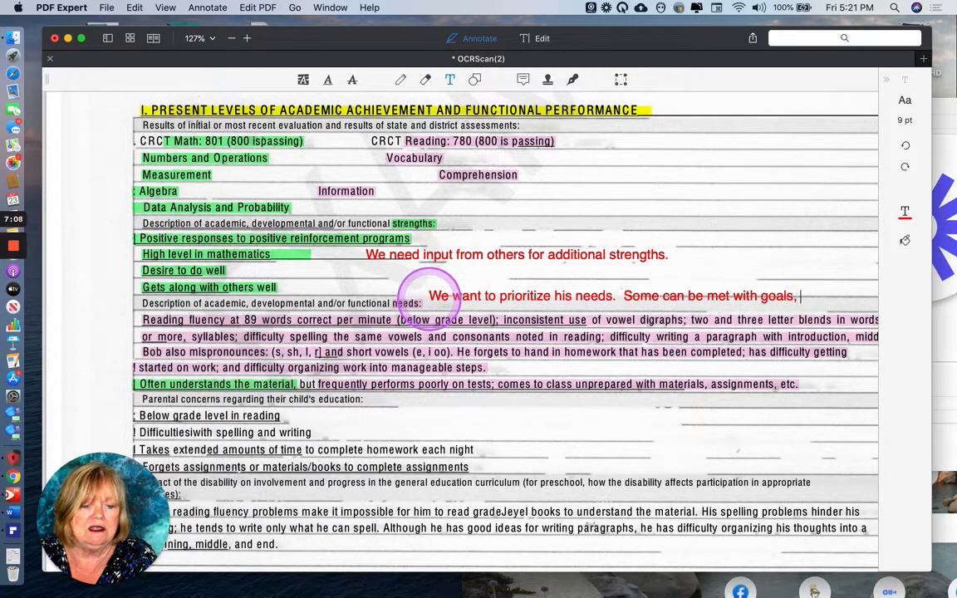
{"action": "type", "text": "some can "}
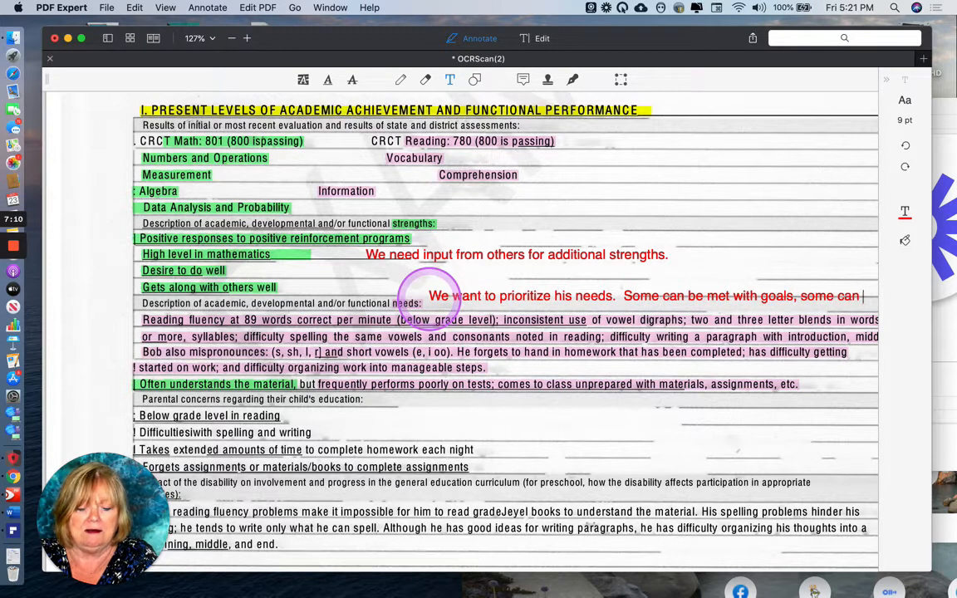
{"action": "type", "text": "be met"}
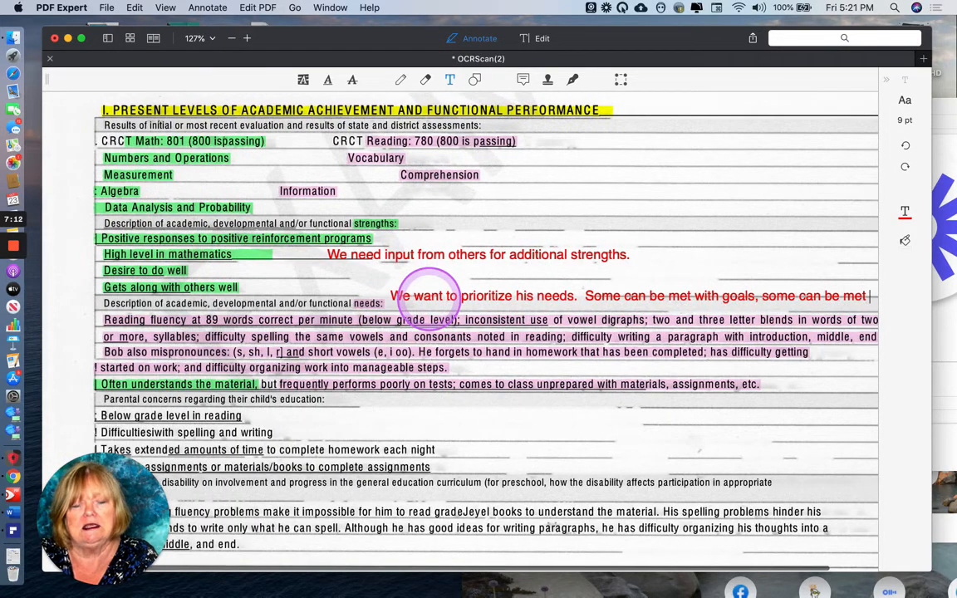
{"action": "type", "text": " with acco"}
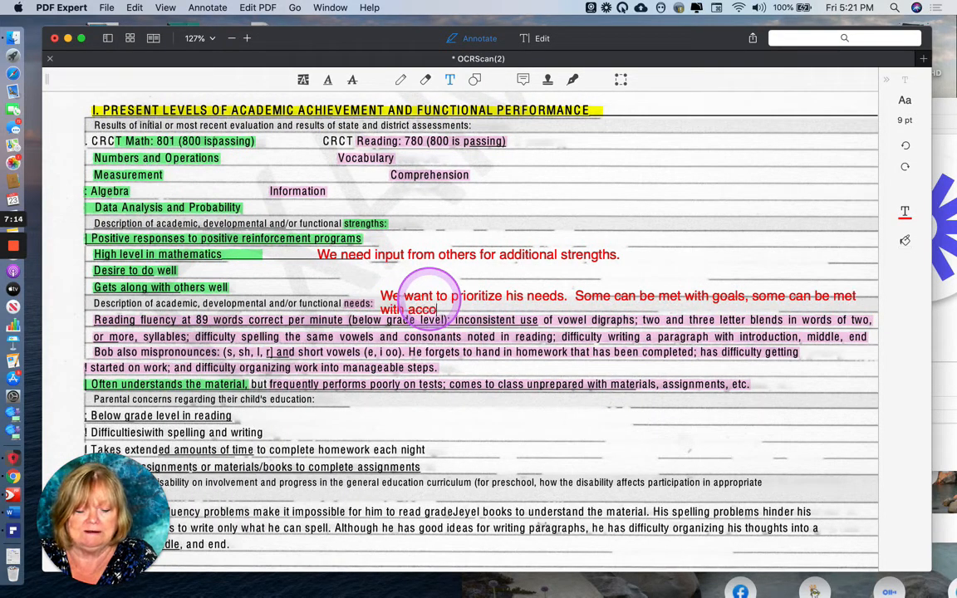
{"action": "type", "text": "mmodations."}
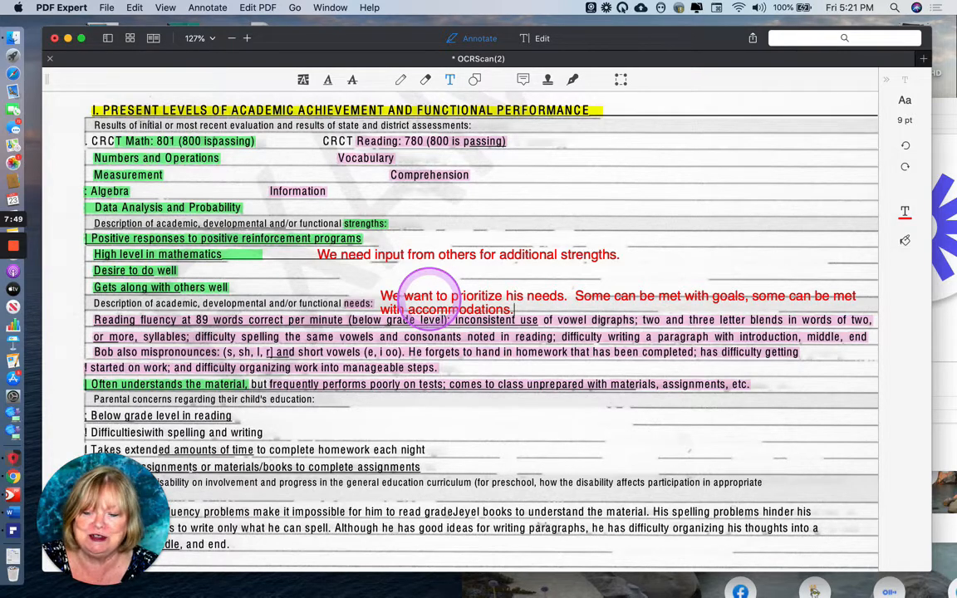
- Highlight in blue "Parental concerns" and the four lines below it, from "Below grade level in reading" through "Forgets assignments or materials/books to complete assignments"
{"action": "scroll", "coordinate": [430, 297], "scroll_direction": "down", "scroll_amount": 2}
{"action": "scroll", "coordinate": [430, 299], "scroll_direction": "down", "scroll_amount": 2}
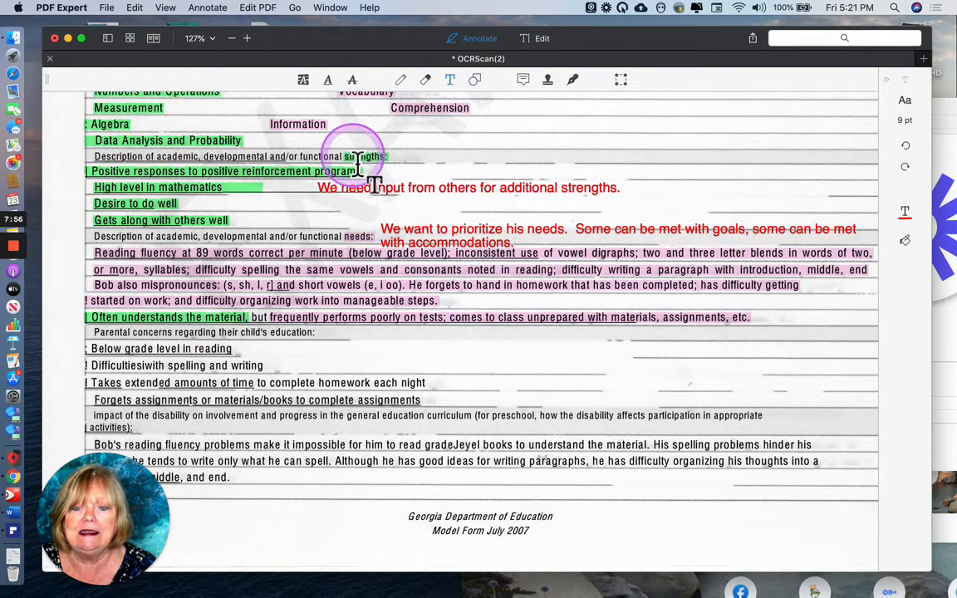
{"action": "left_click", "coordinate": [303, 79]}
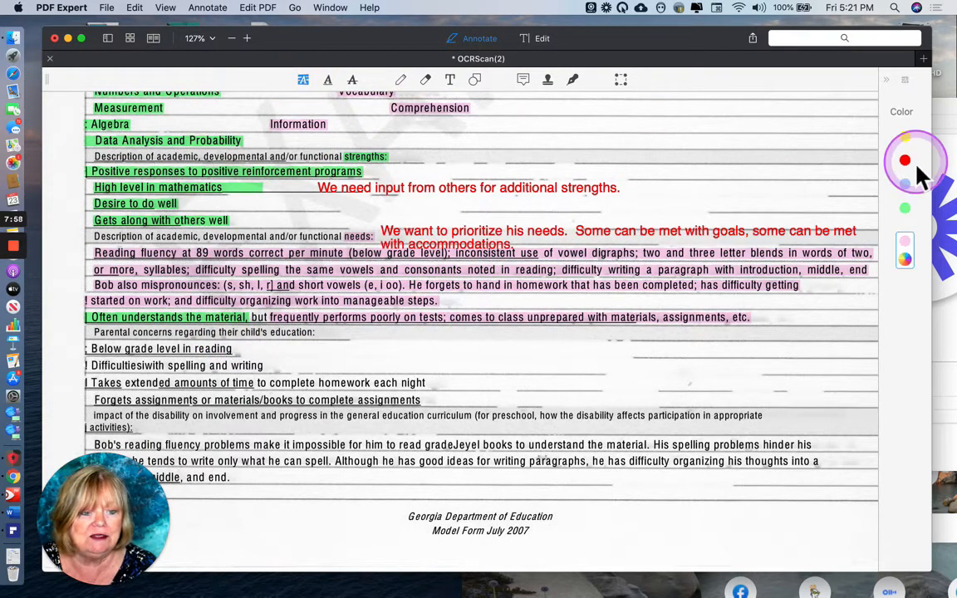
{"action": "left_click", "coordinate": [905, 183]}
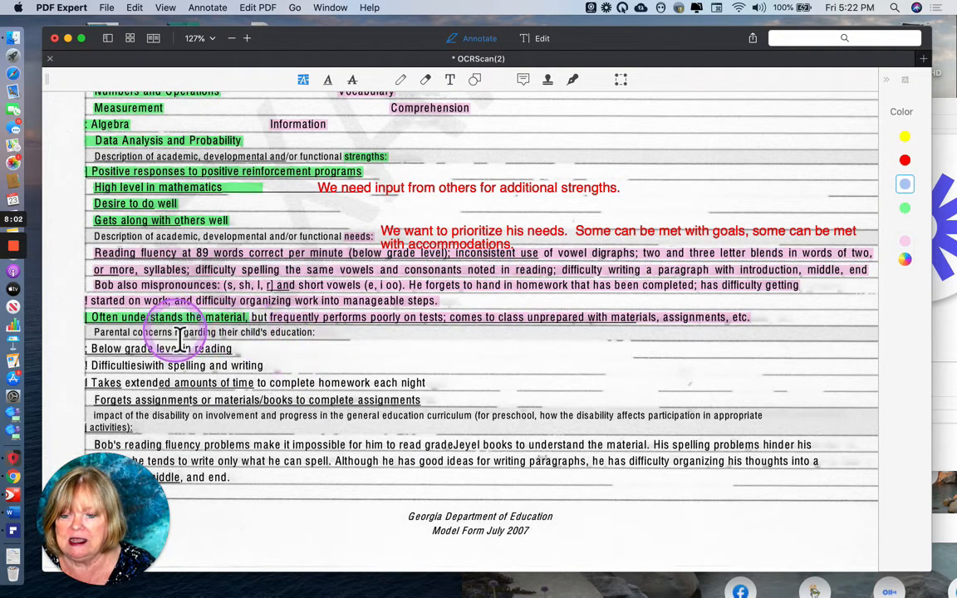
{"action": "left_click_drag", "start_coordinate": [174, 332], "coordinate": [88, 333]}
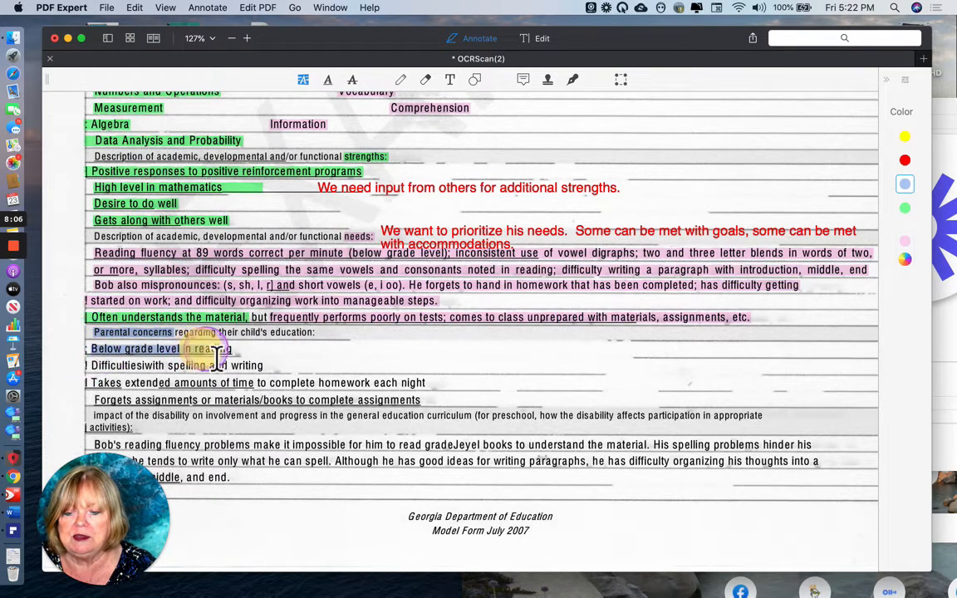
{"action": "left_click_drag", "start_coordinate": [251, 353], "coordinate": [235, 351]}
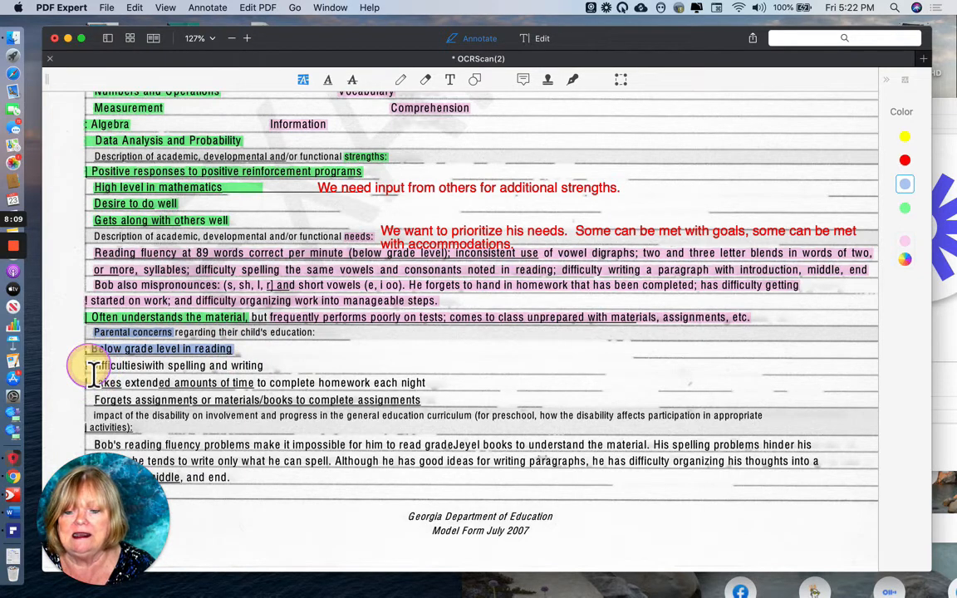
{"action": "left_click_drag", "start_coordinate": [86, 365], "coordinate": [291, 374]}
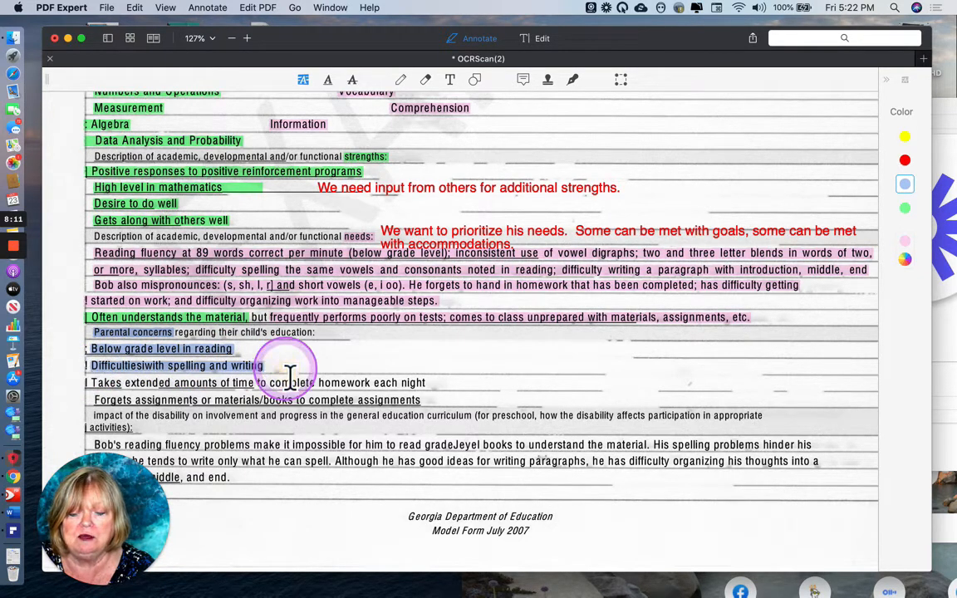
{"action": "left_click_drag", "start_coordinate": [100, 389], "coordinate": [458, 397]}
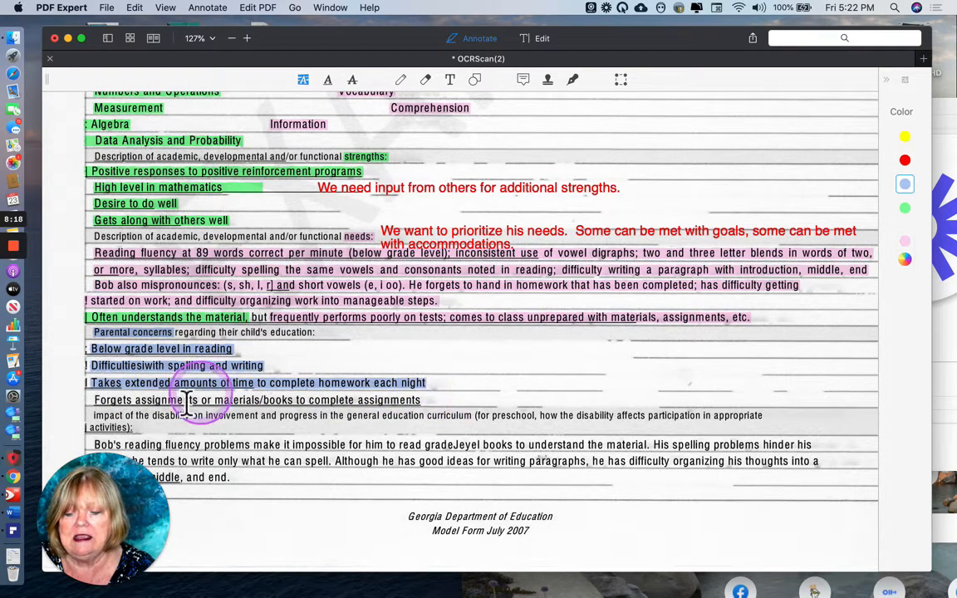
{"action": "left_click_drag", "start_coordinate": [106, 405], "coordinate": [347, 412]}
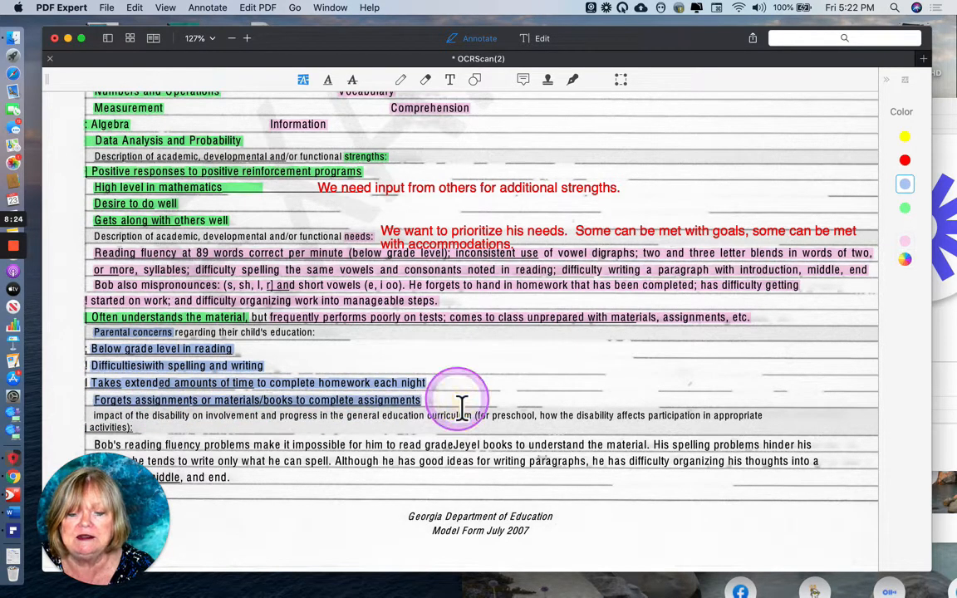
- Review the color-coded highlights and notes in the Present Levels section, and return to the color key on the first page
{"action": "scroll", "coordinate": [486, 376], "scroll_direction": "down", "scroll_amount": 1}
{"action": "scroll", "coordinate": [486, 377], "scroll_direction": "down", "scroll_amount": 3}
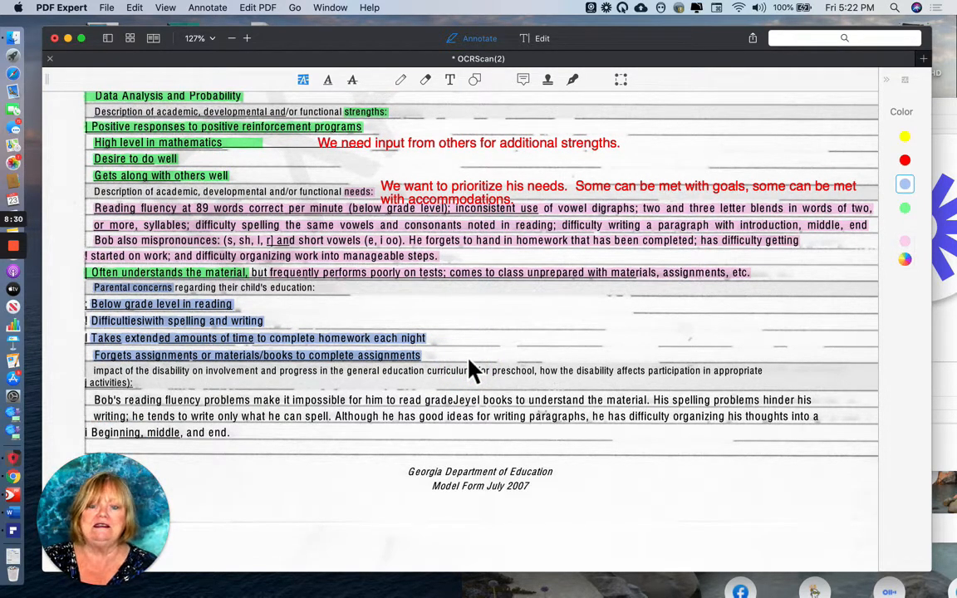
{"action": "scroll", "coordinate": [472, 369], "scroll_direction": "up", "scroll_amount": 4}
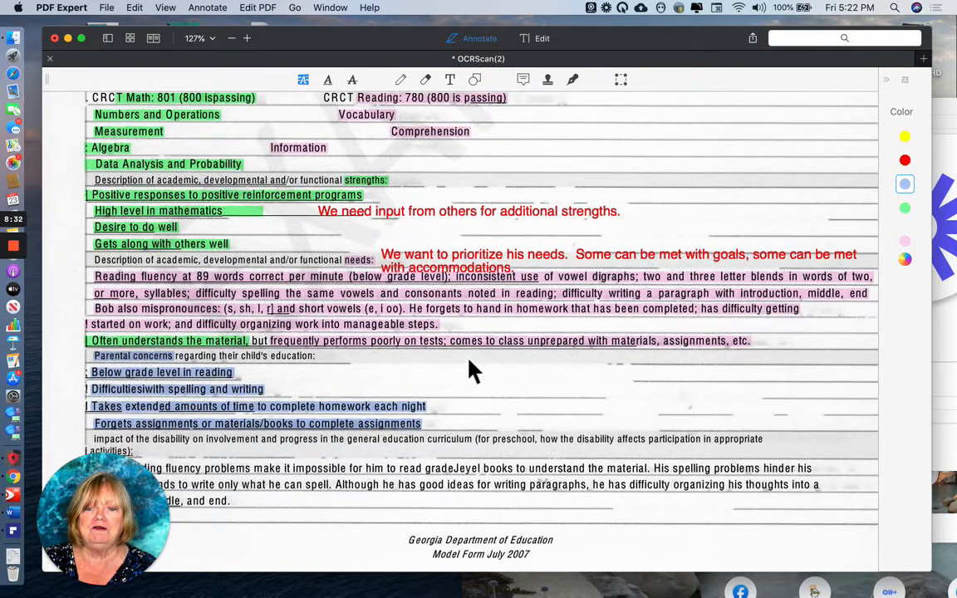
{"action": "scroll", "coordinate": [472, 369], "scroll_direction": "up", "scroll_amount": 1}
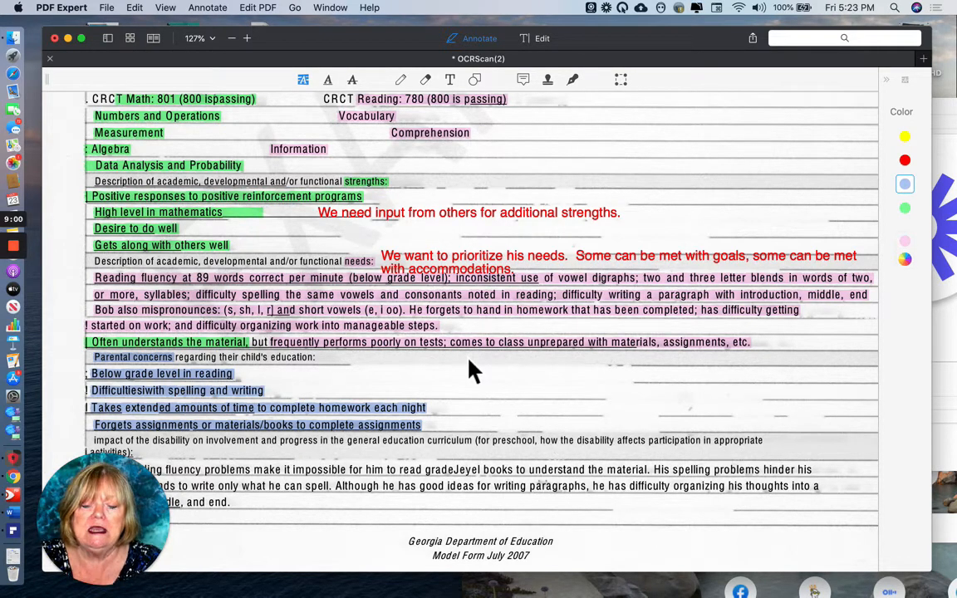
{"action": "scroll", "coordinate": [471, 370], "scroll_direction": "up", "scroll_amount": 2}
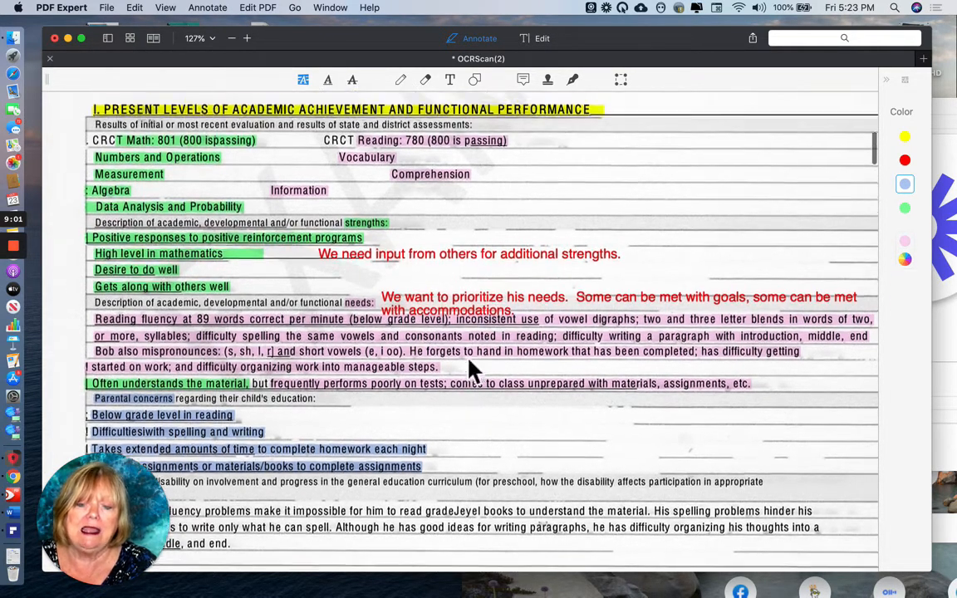
{"action": "scroll", "coordinate": [471, 365], "scroll_direction": "down", "scroll_amount": 2}
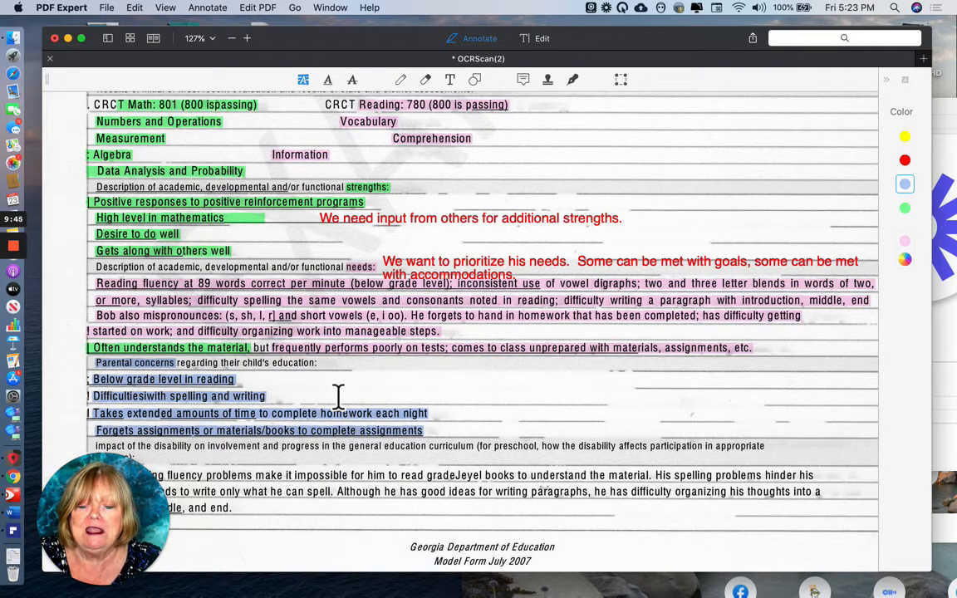
{"action": "scroll", "coordinate": [338, 397], "scroll_direction": "up", "scroll_amount": 10}
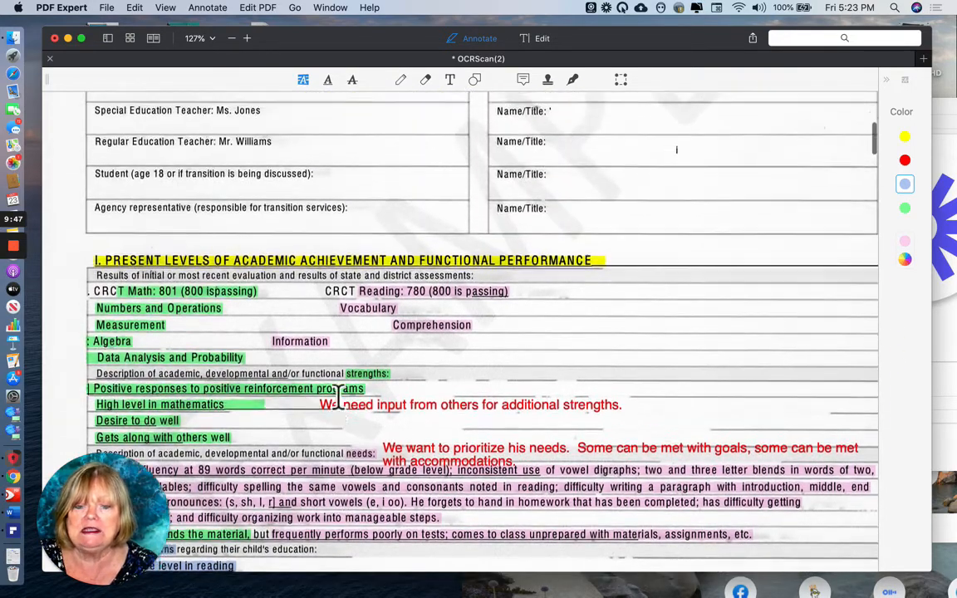
{"action": "scroll", "coordinate": [338, 402], "scroll_direction": "up", "scroll_amount": 15}
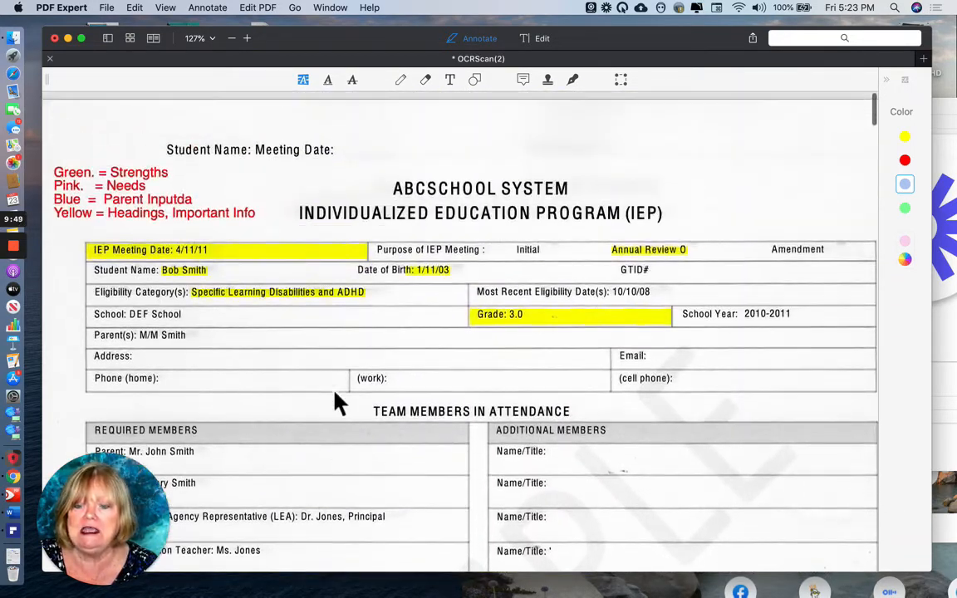